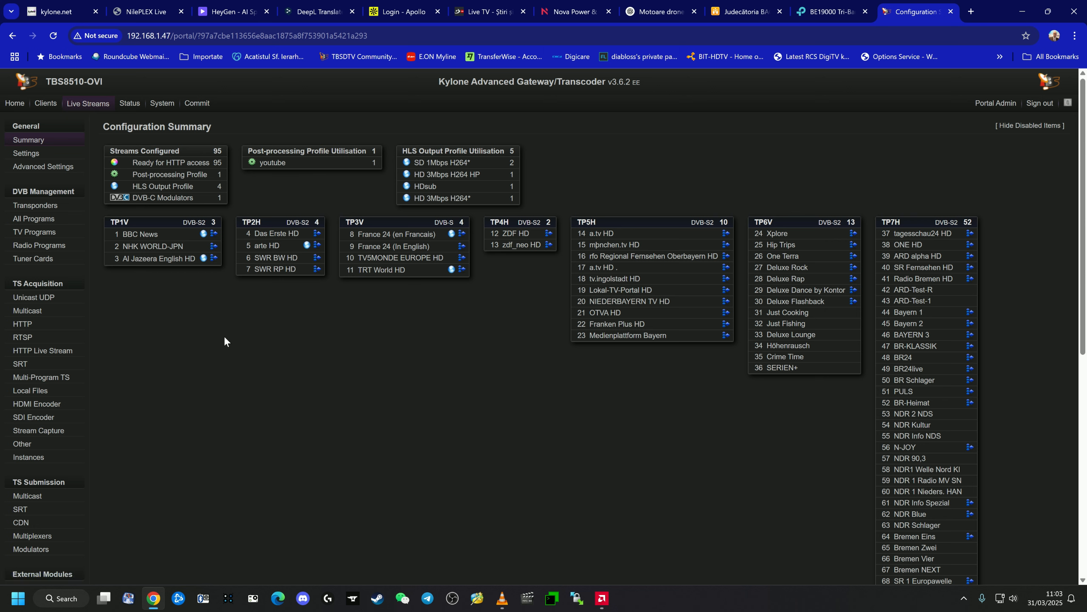
- Check the signal input mode options of the TBS 6916 tuner card in its edit form and leave the form
click(37, 259)
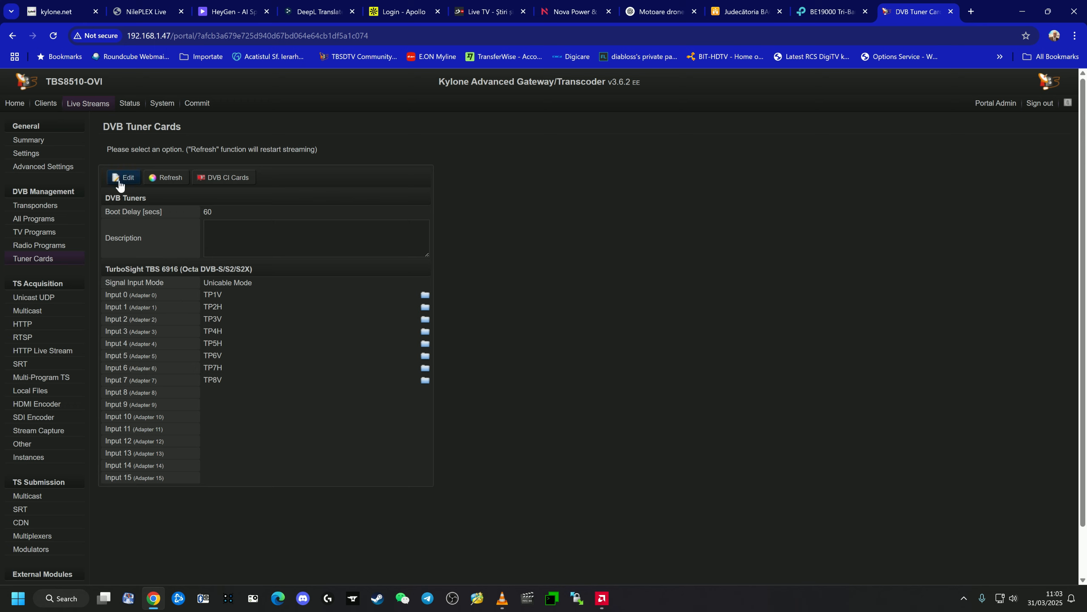
click(39, 261)
click(126, 183)
click(237, 282)
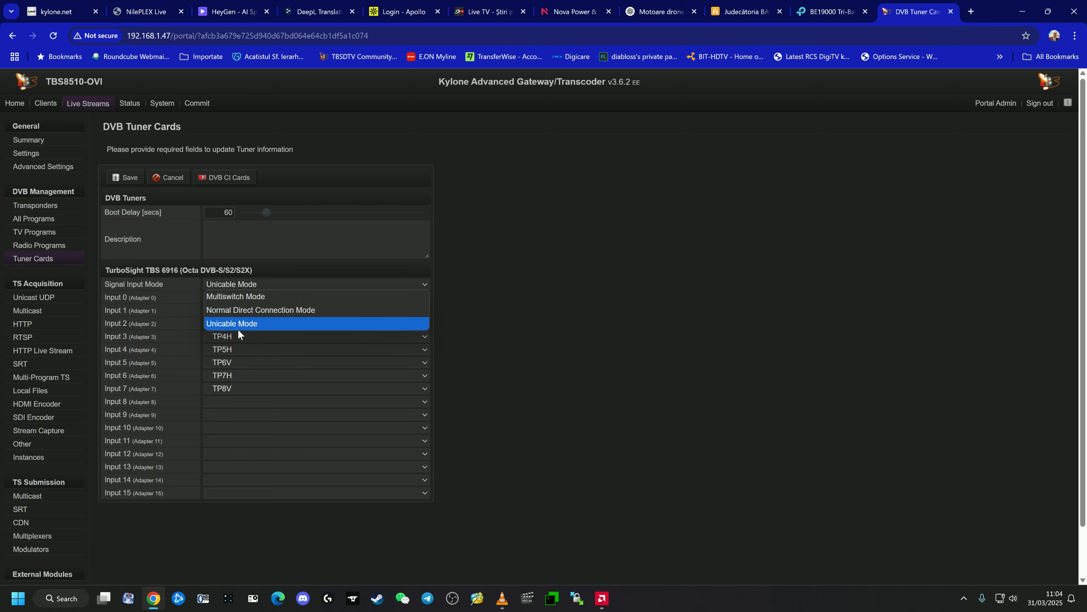
click(526, 243)
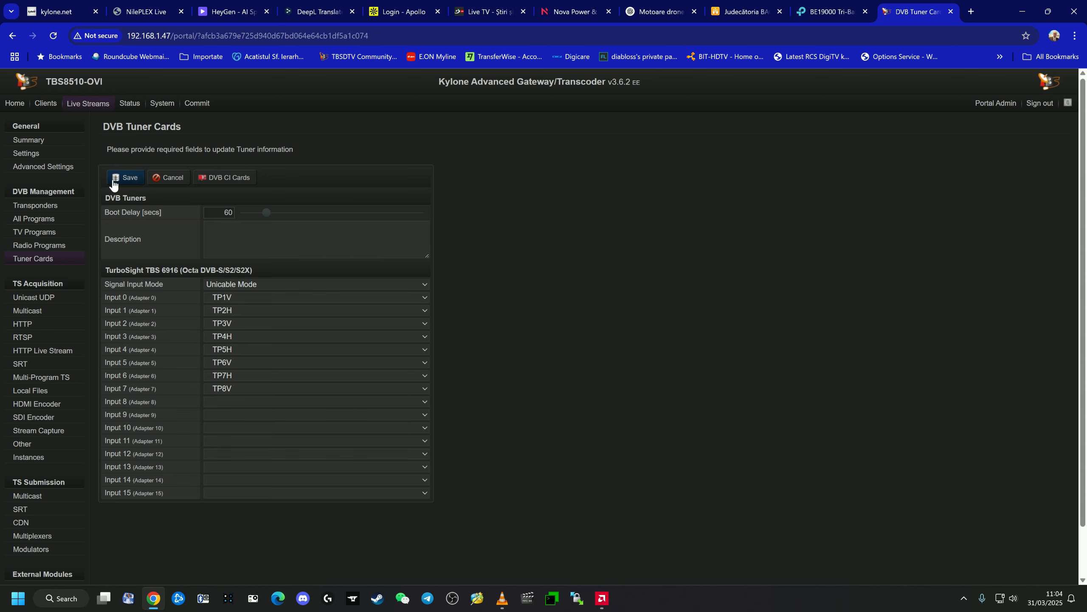
click(130, 179)
click(175, 185)
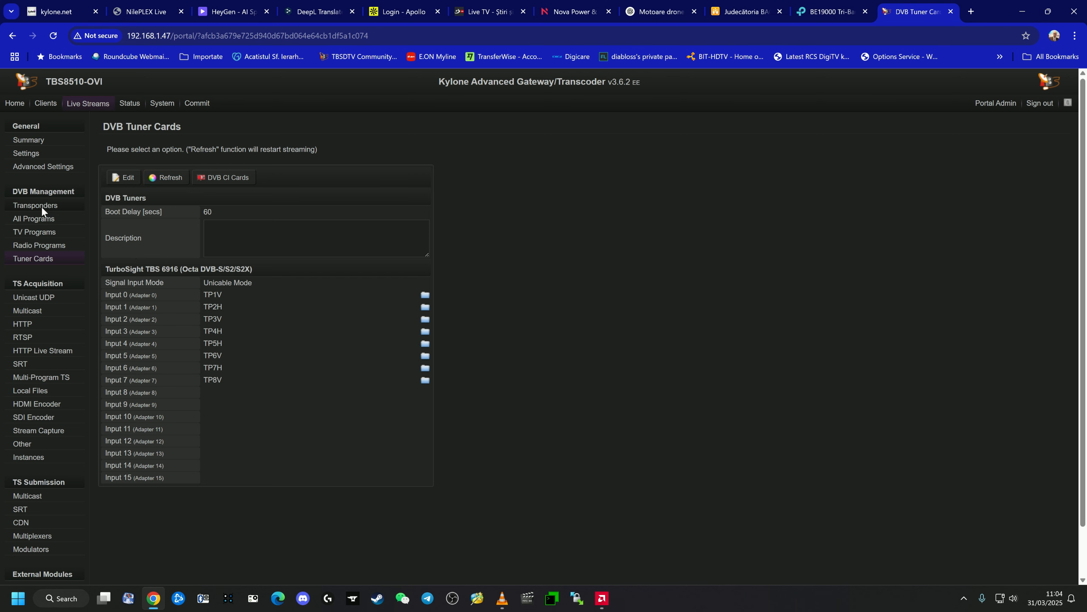
- Open transponder TP1V for editing and examine its Unicable version options
click(41, 207)
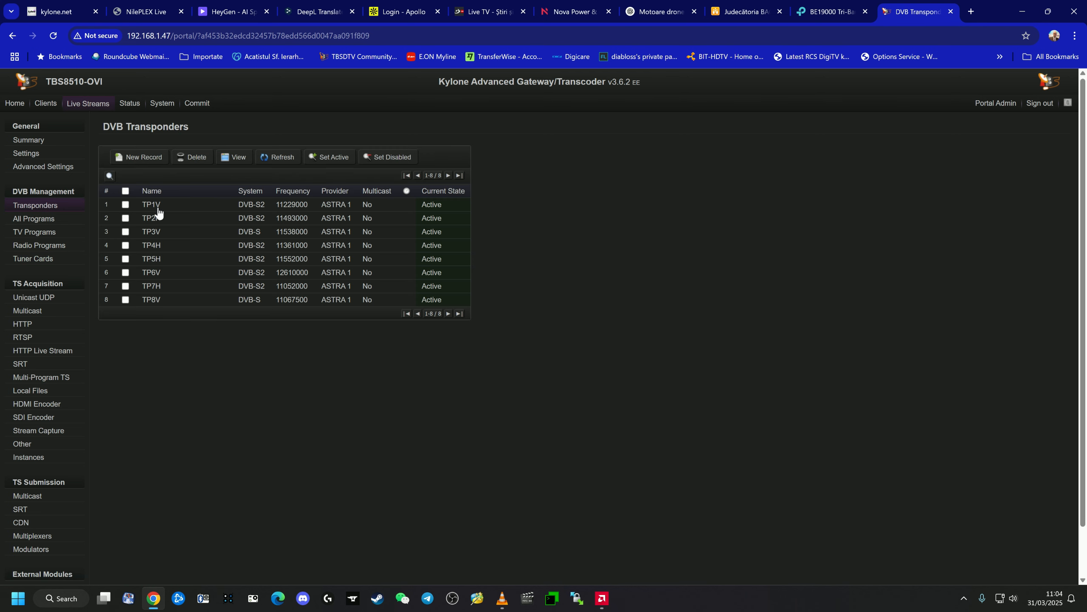
click(158, 210)
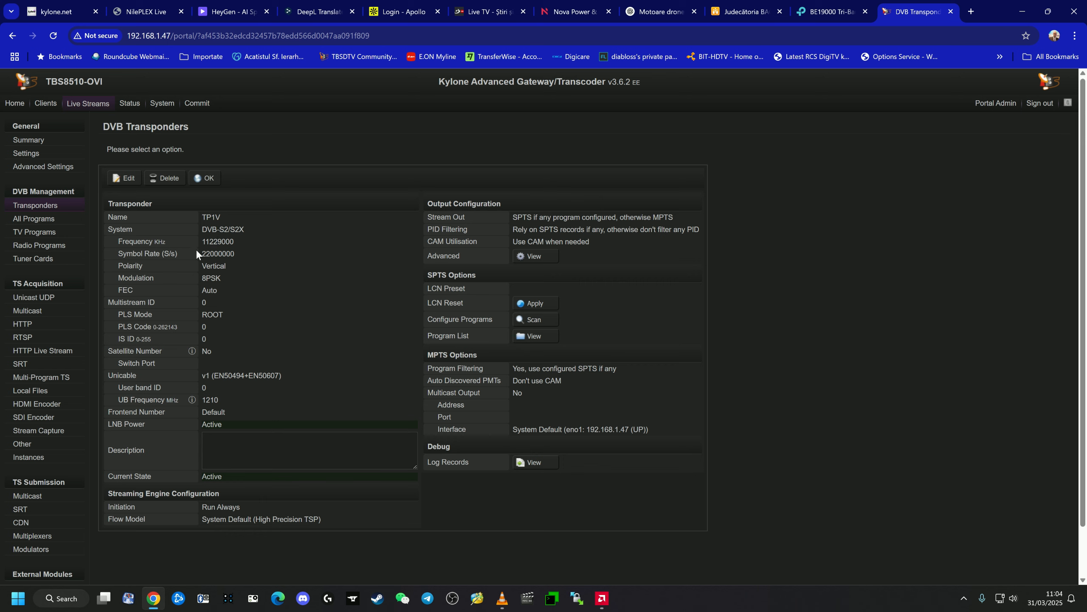
click(117, 180)
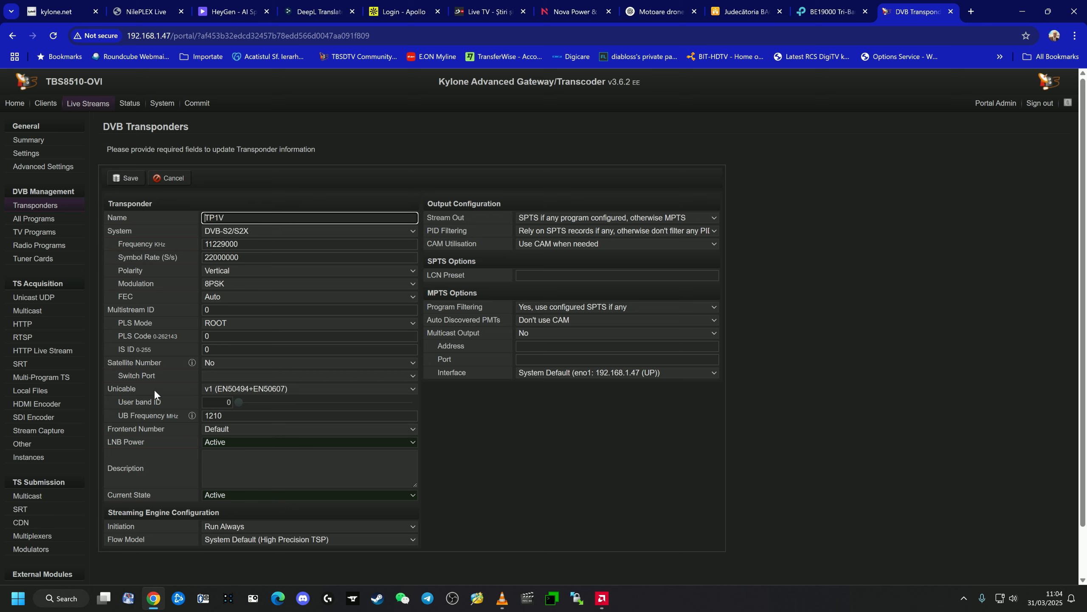
drag(108, 388, 133, 385)
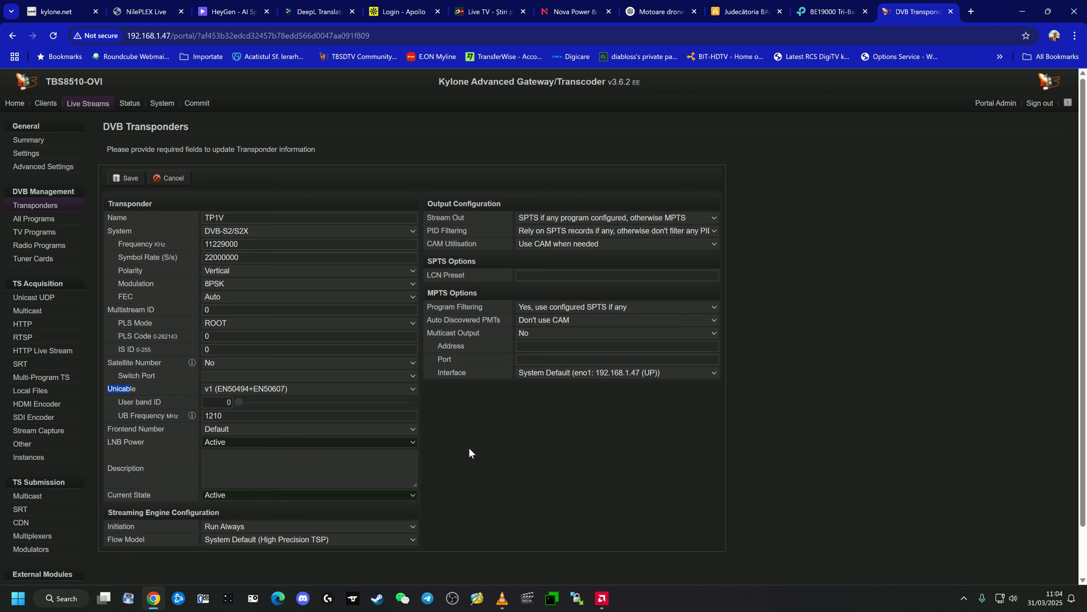
click(302, 392)
click(531, 460)
- Switch to Microsoft Edge and read the dCSS frequency table in the DUR-line UK 124-3L manual, dismissing the default browser offer
click(277, 598)
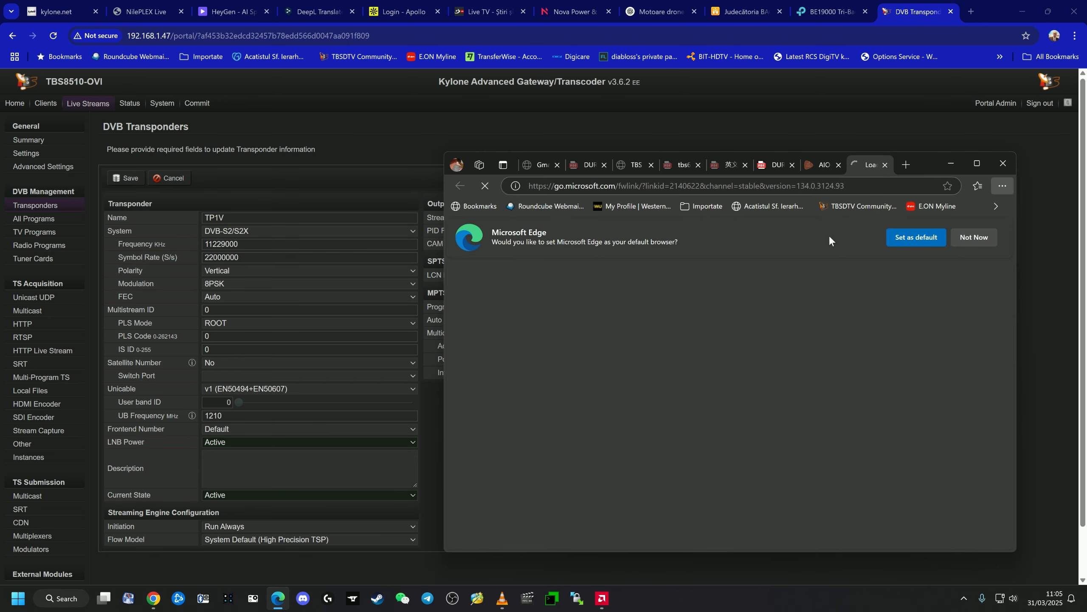
click(771, 169)
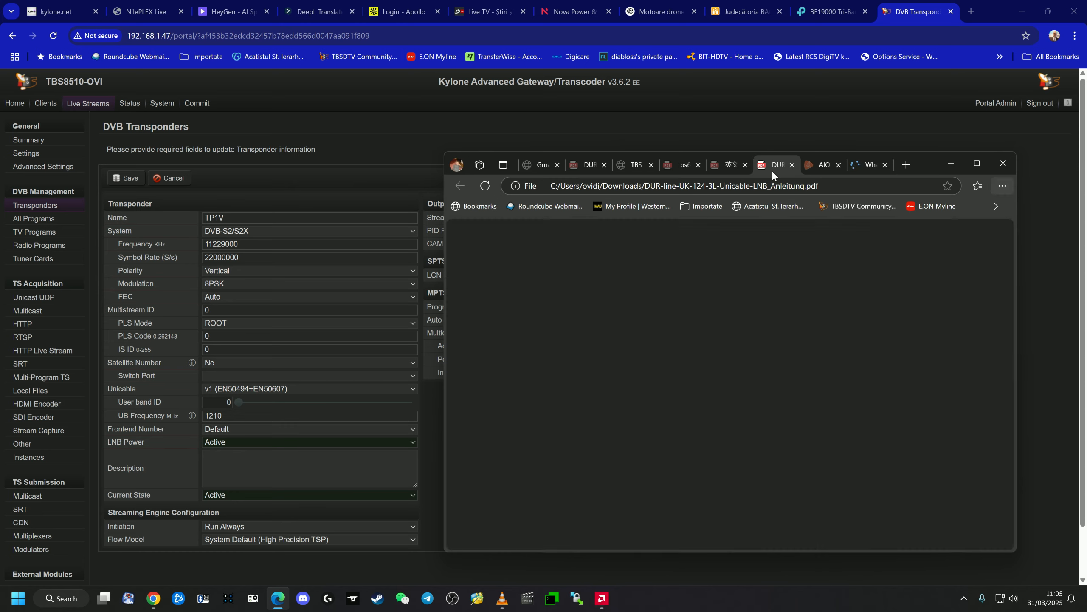
scroll(711, 389, up, 8)
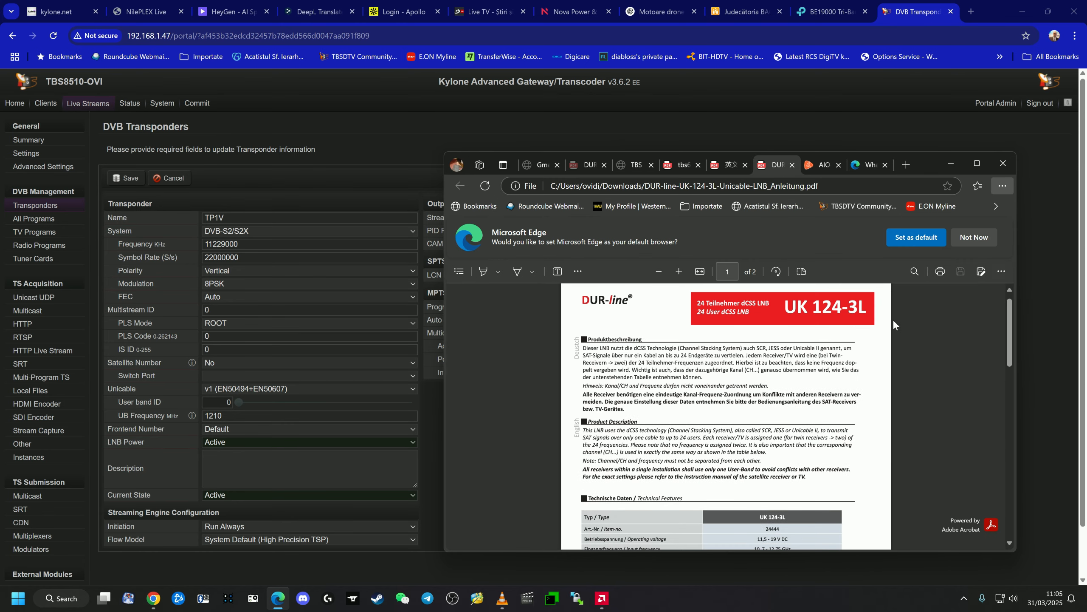
scroll(638, 396, down, 5)
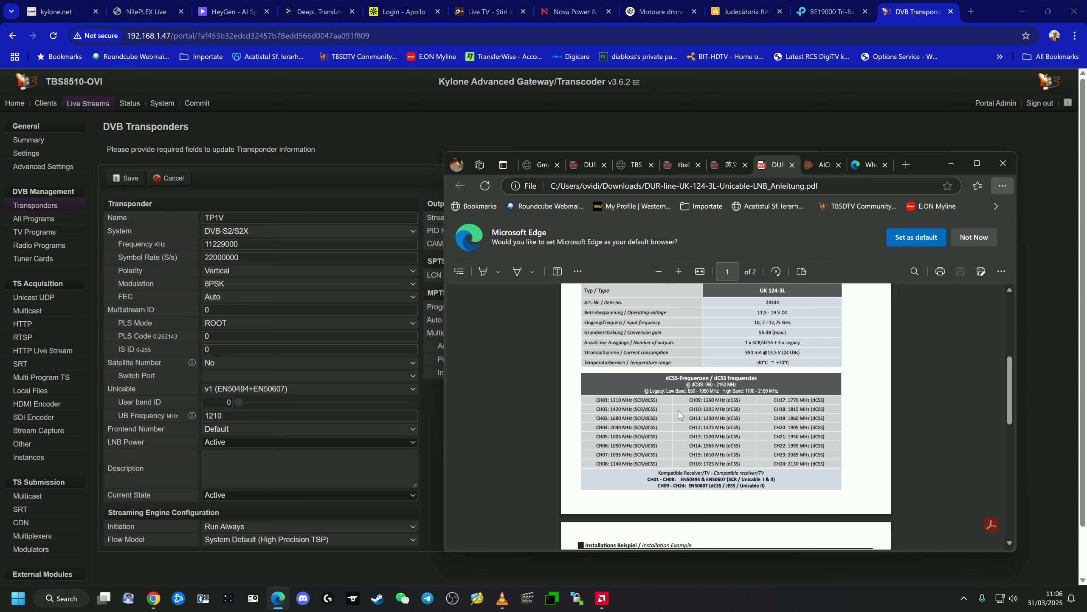
click(974, 237)
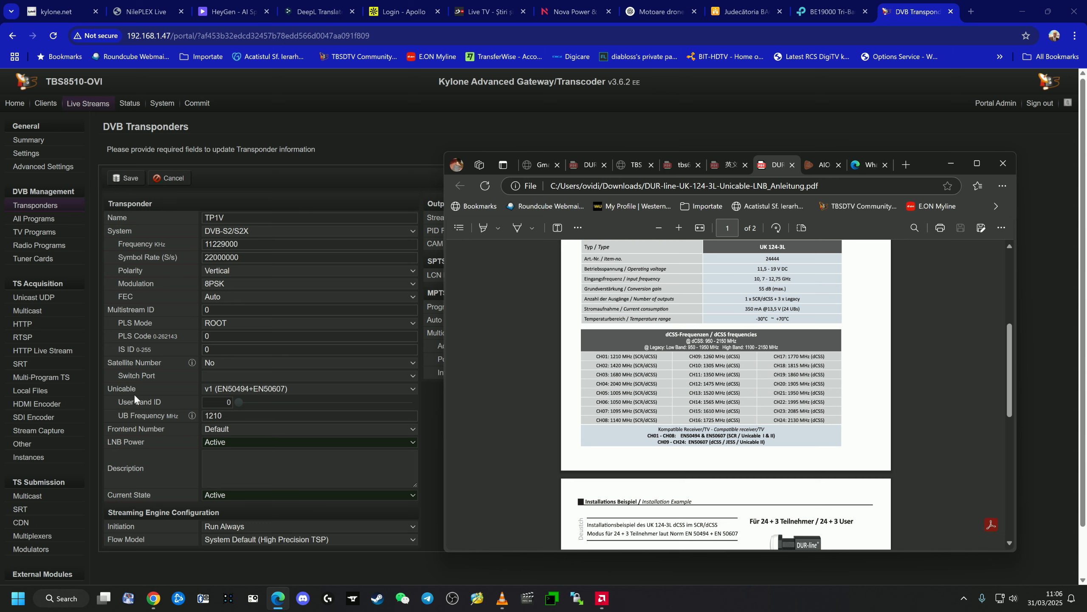
- Compare TP1V's Unicable settings and the example UB frequencies with the LNB manual's table, and cancel the transponder edit
drag(107, 388, 129, 392)
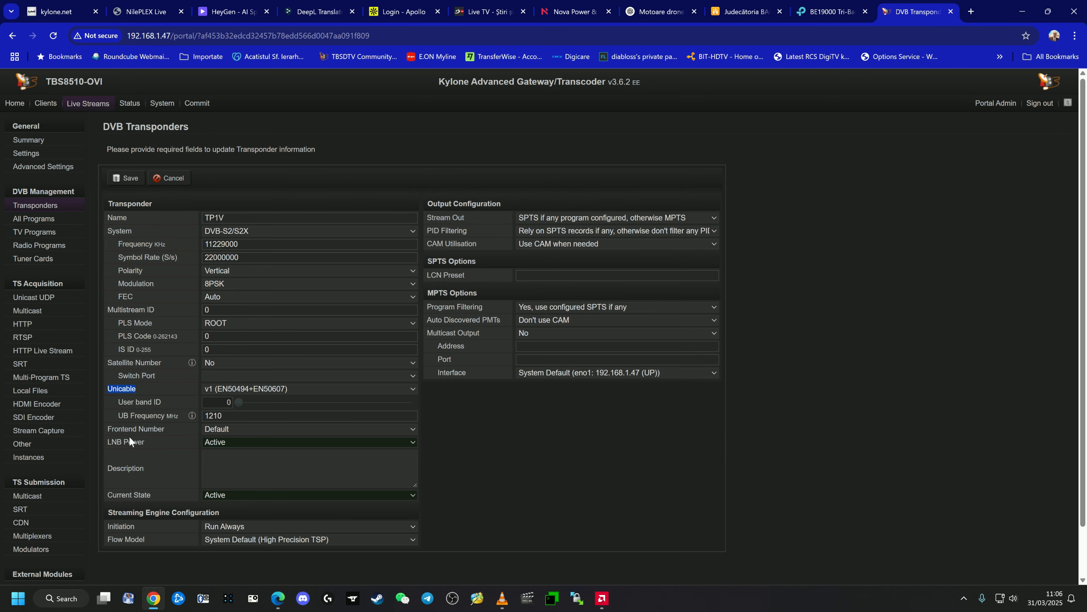
click(207, 429)
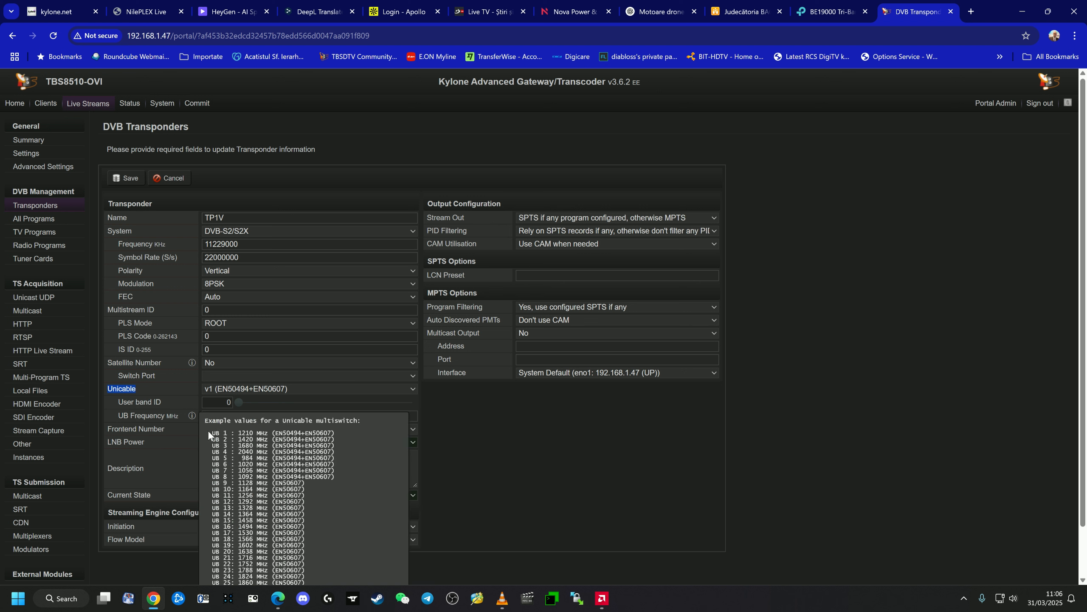
click(229, 427)
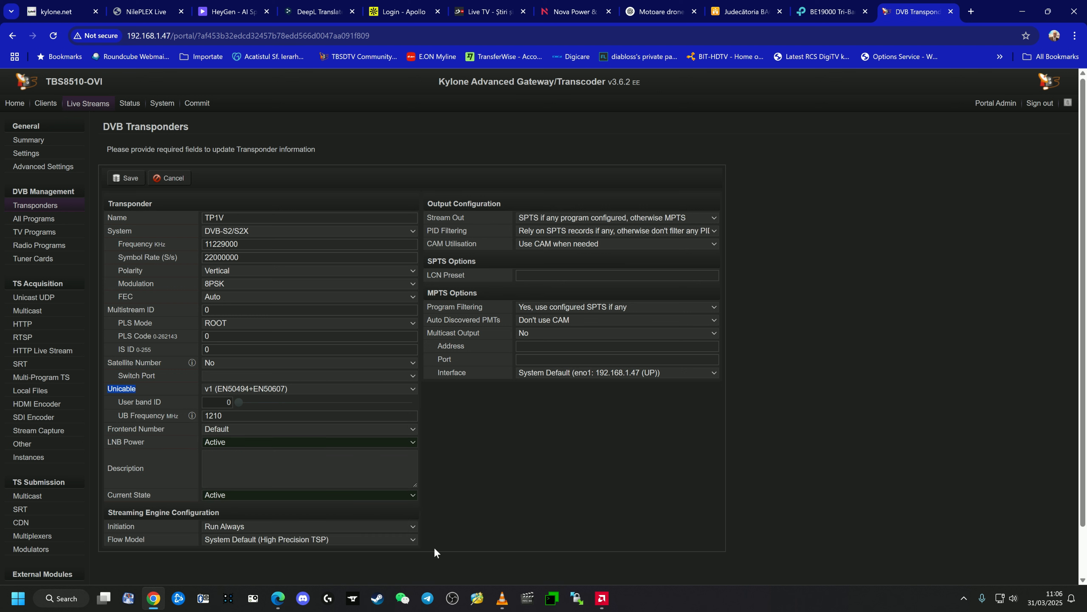
click(288, 604)
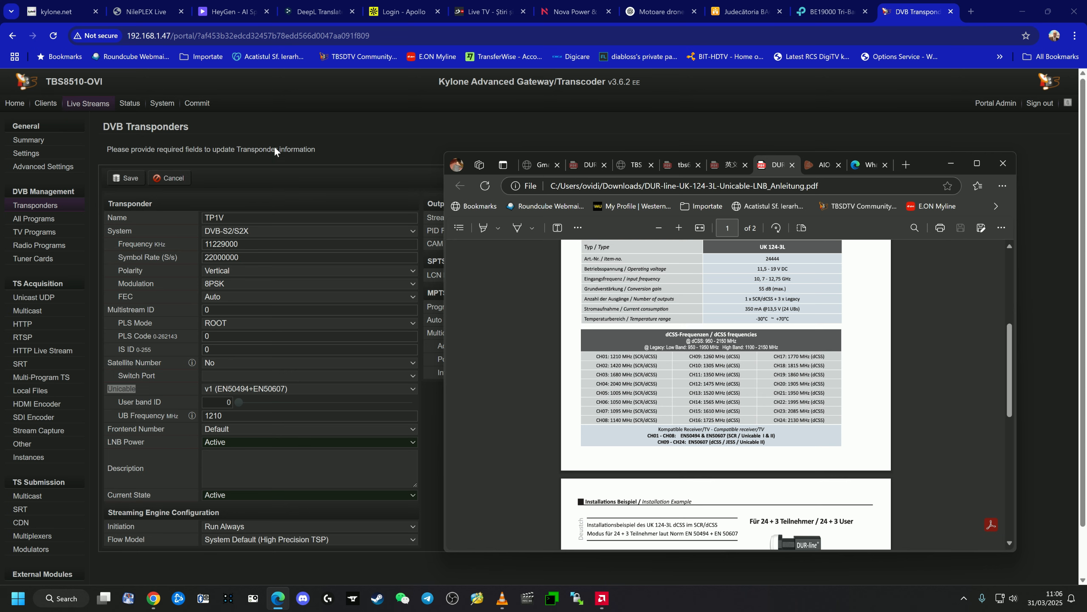
click(248, 174)
click(171, 182)
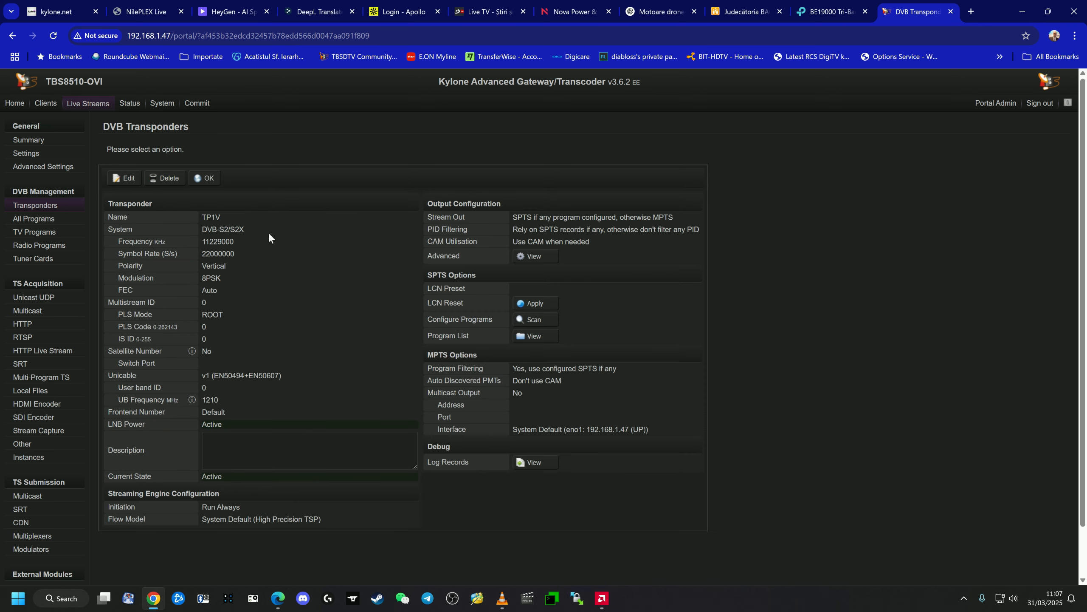
- View the program scan configuration for TP1V and return to the DVB transponder list
click(531, 319)
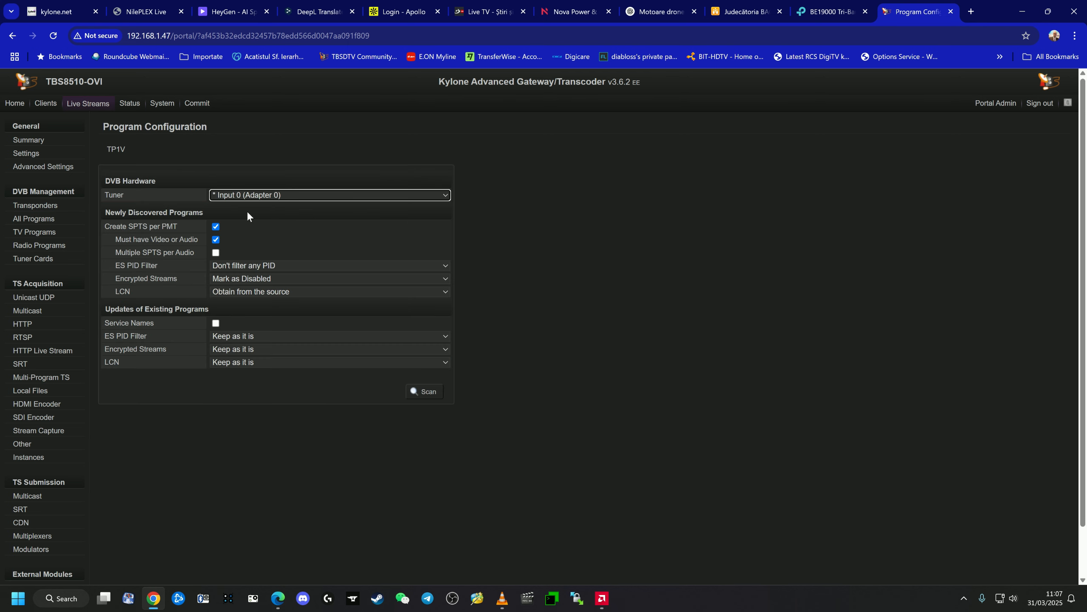
click(88, 105)
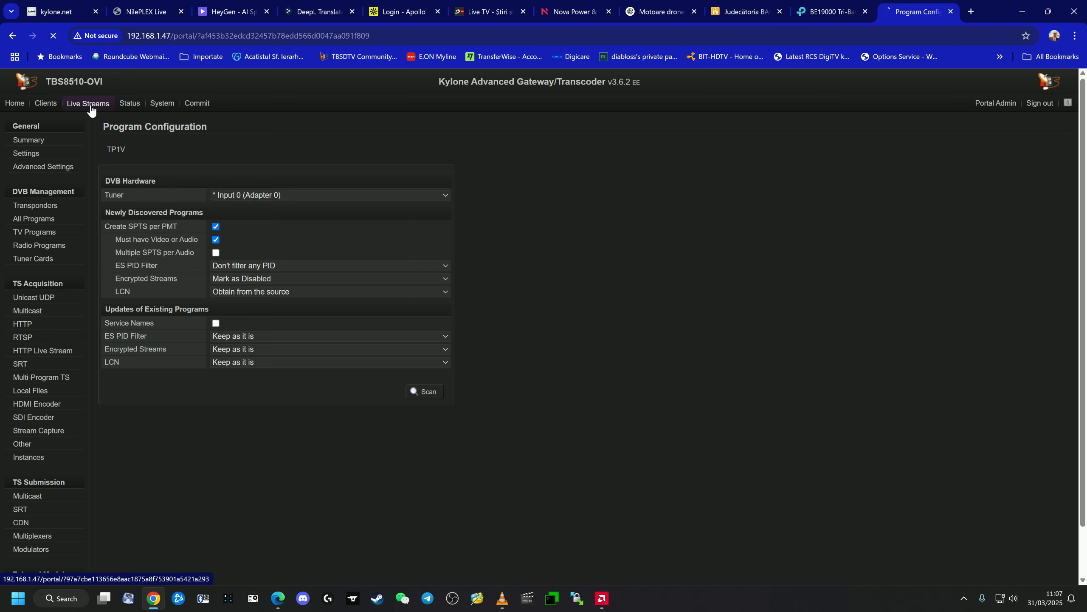
click(31, 206)
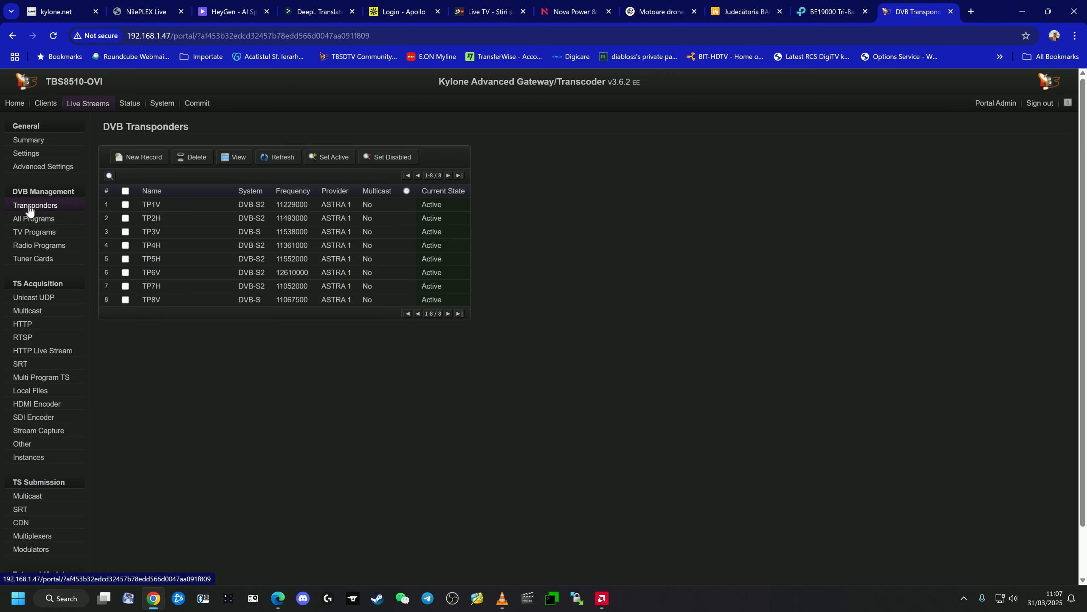
- Review transponder TP2H's Unicable user band settings and its program list, and return to the configuration summary
click(153, 220)
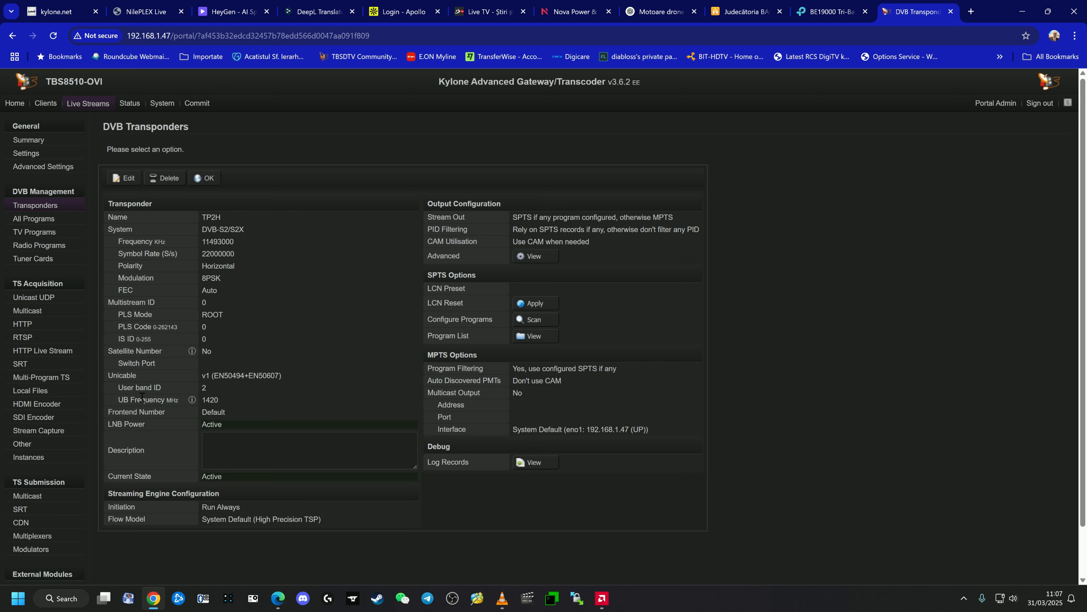
mouse_move(127, 398)
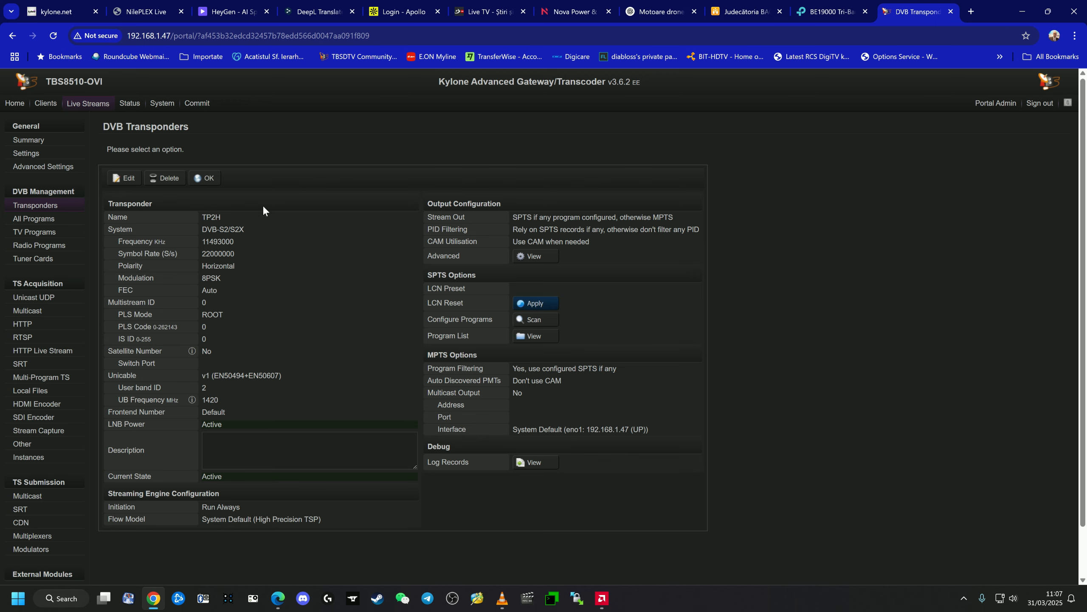
click(206, 178)
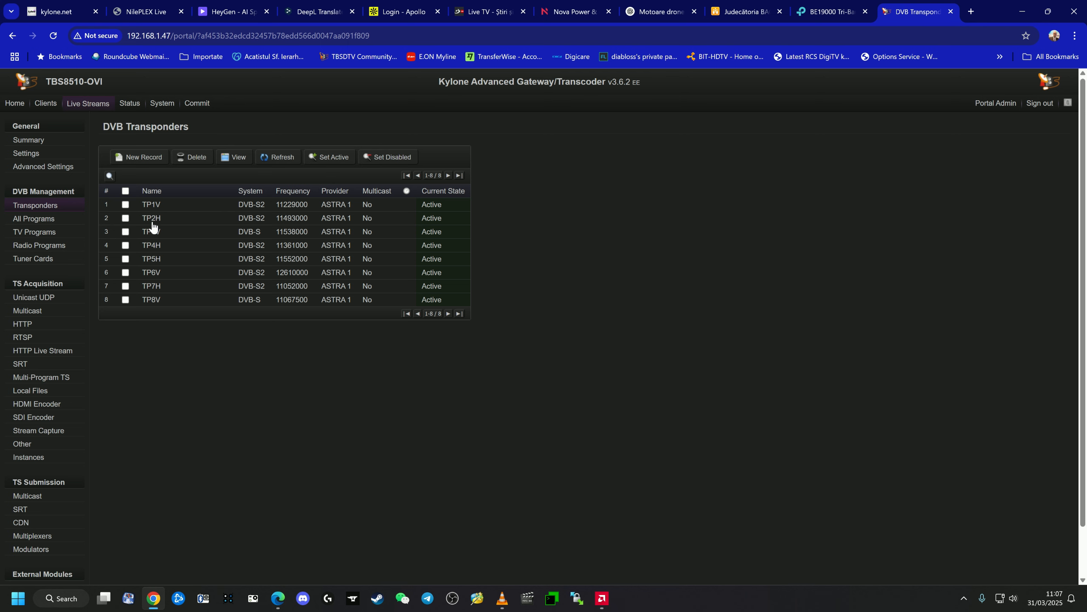
click(152, 219)
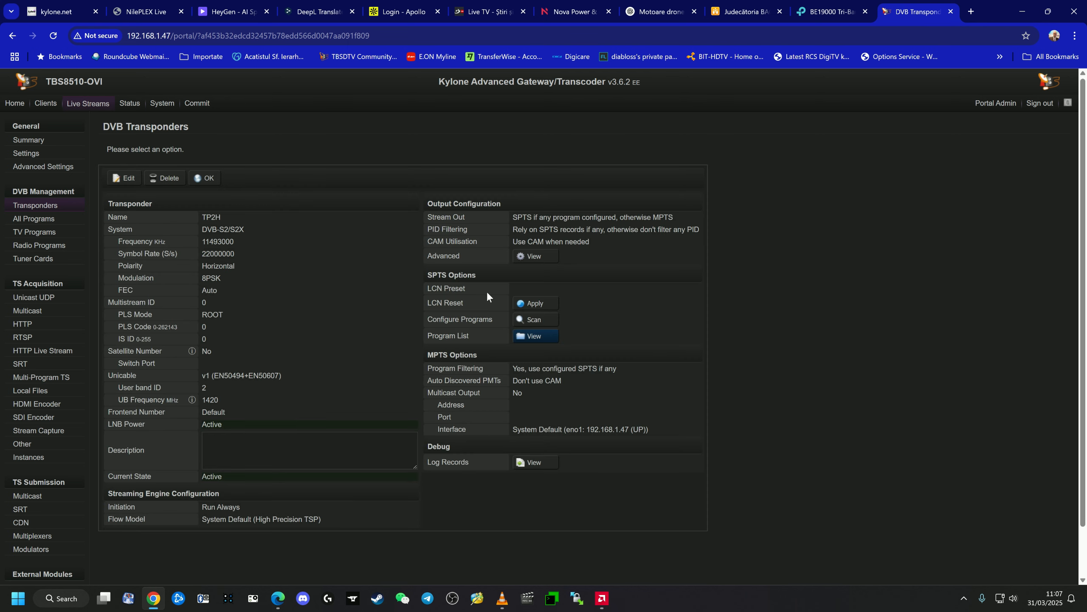
click(542, 338)
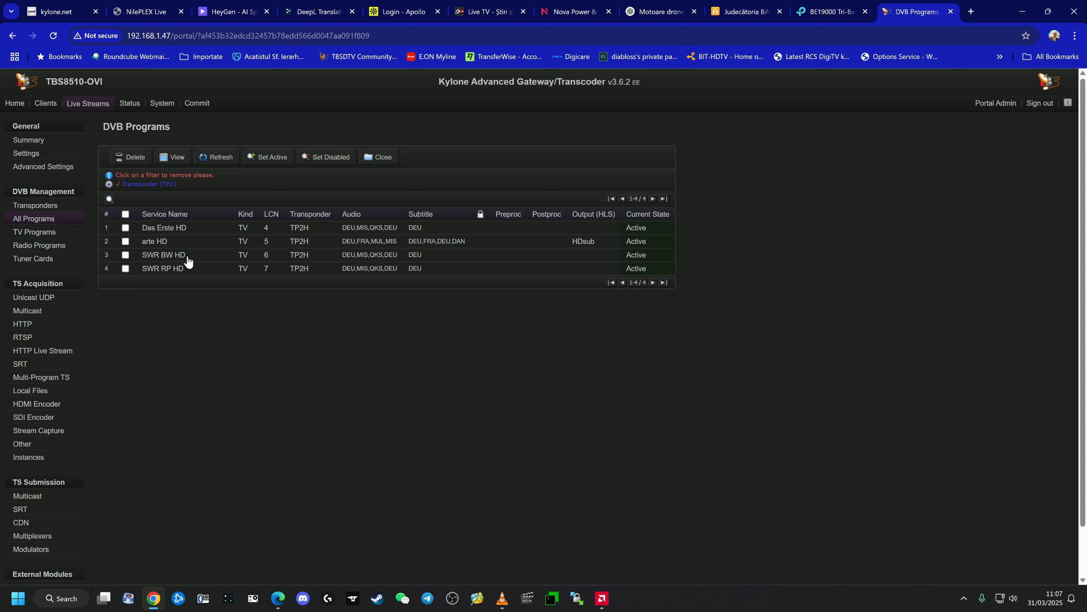
click(78, 105)
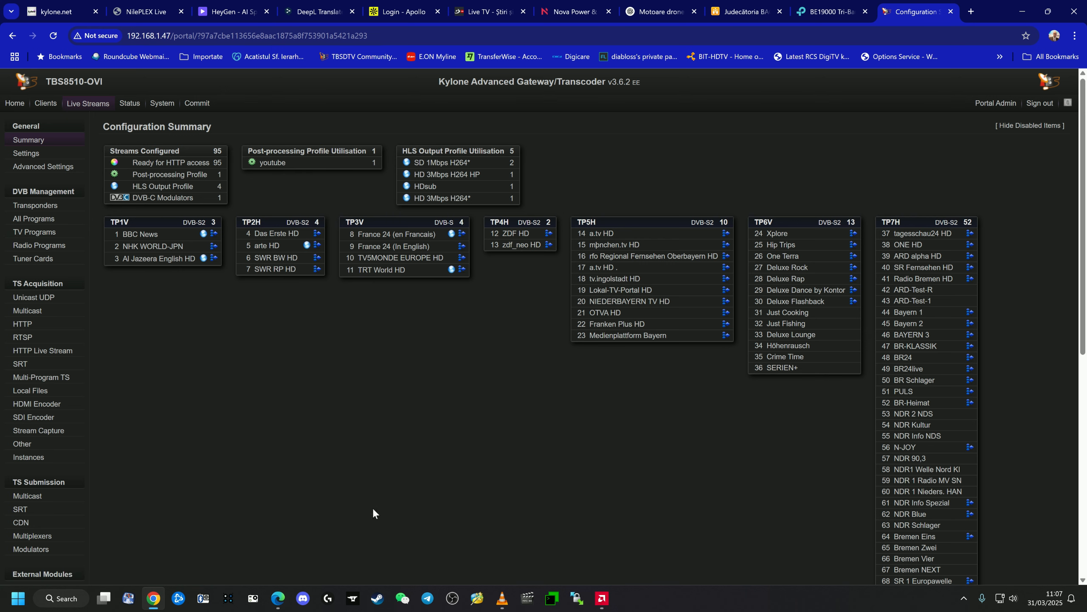
- Switch to Microsoft Edge and examine the installation example and dCSS frequency table in the LNB manual
click(277, 599)
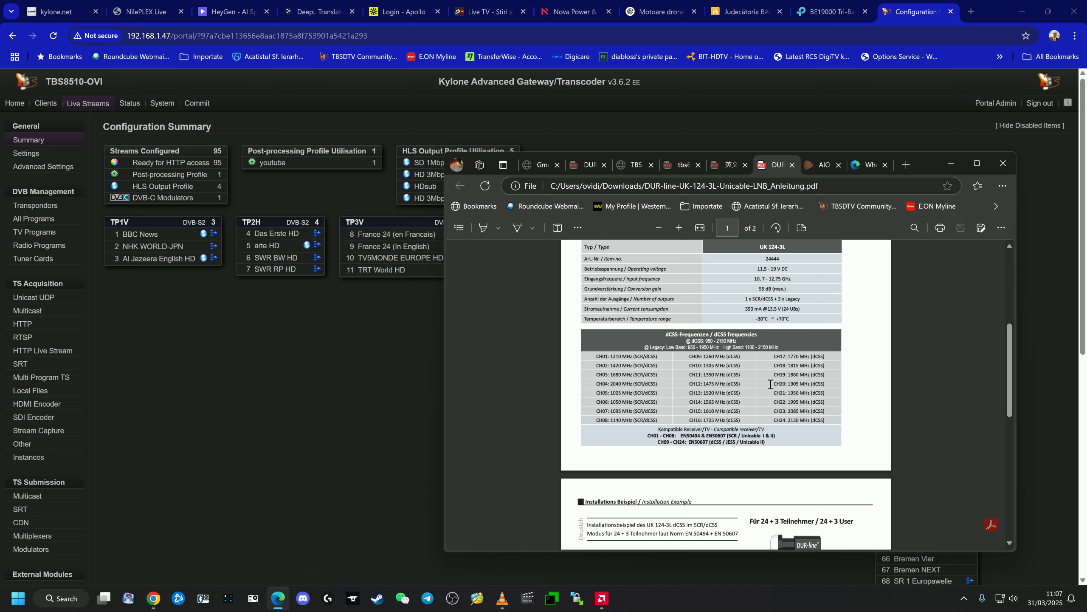
scroll(816, 424, down, 4)
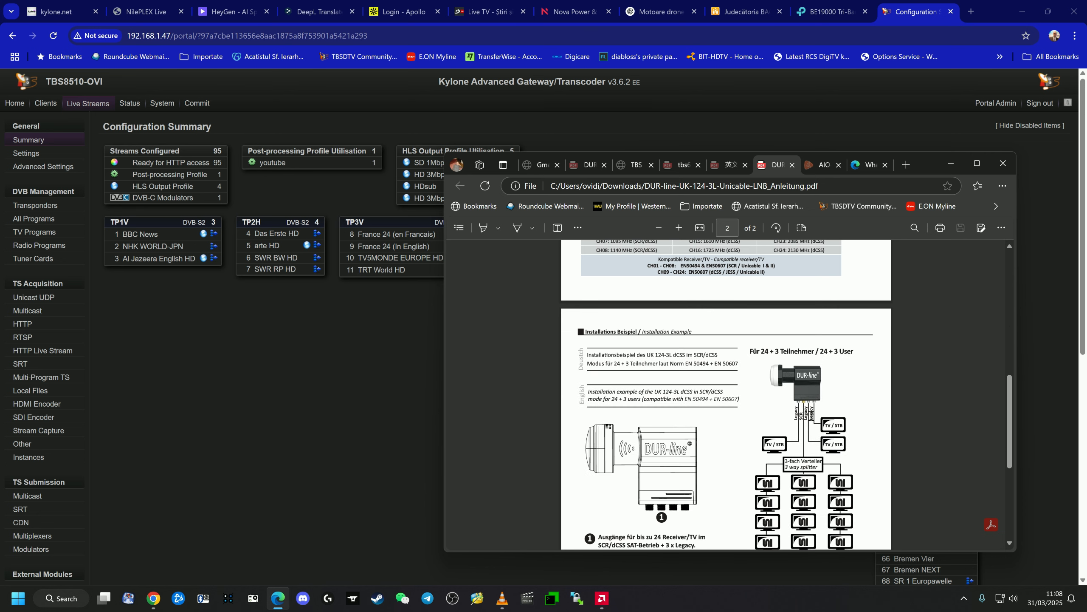
scroll(812, 416, up, 2)
scroll(812, 416, down, 3)
scroll(812, 415, up, 5)
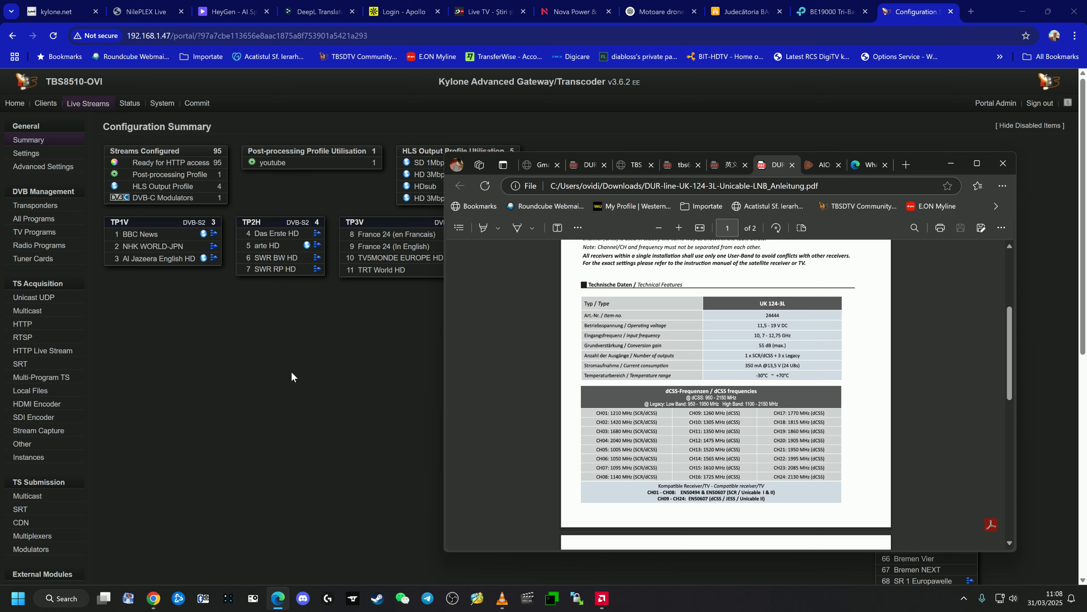
- Inspect the Unicable settings of the transponder assigned to tuner Input 0 and return to the transponder list
click(21, 259)
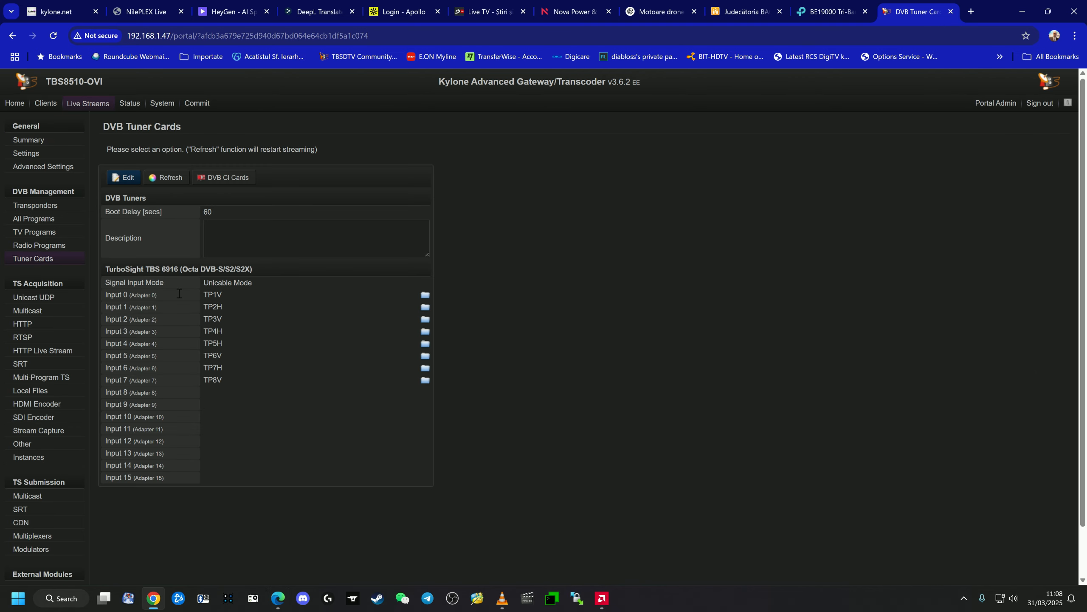
click(213, 303)
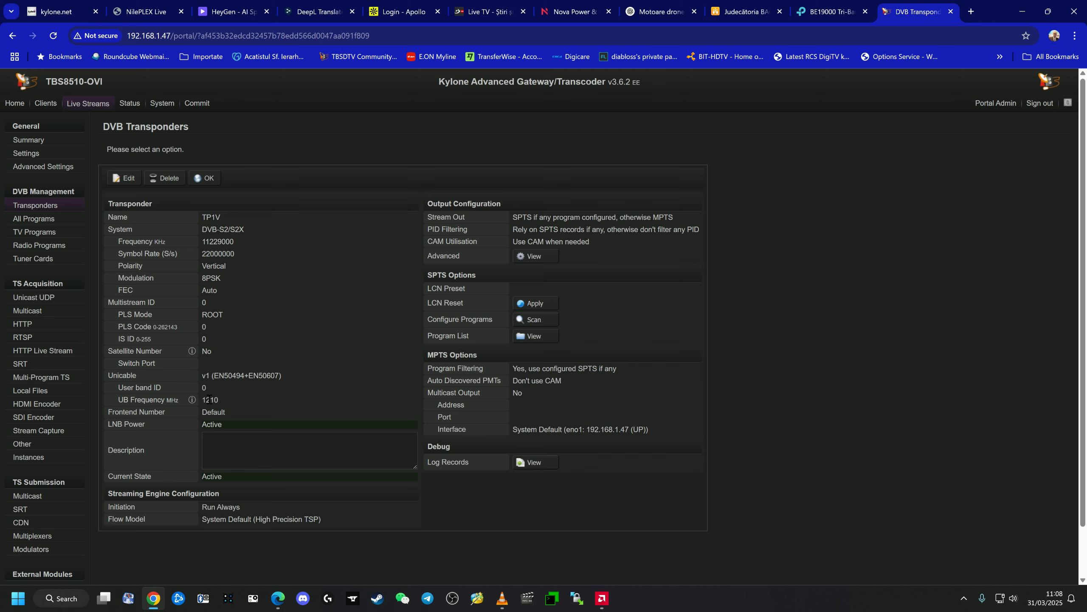
click(206, 179)
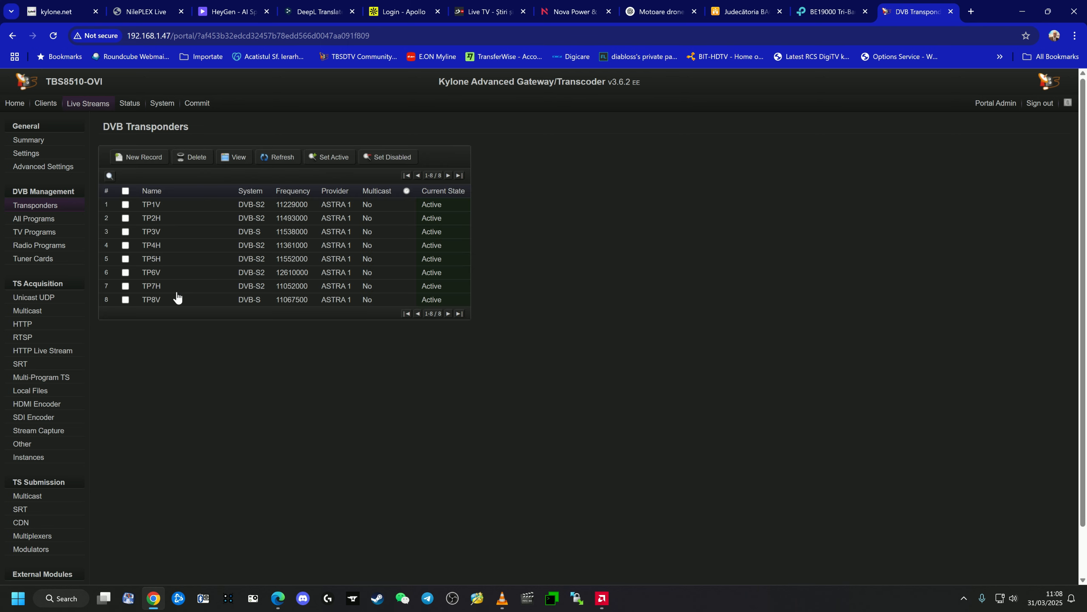
- Open transponder TP7H and compare its Unicable user band and frequency with the CH10 entry in the LNB manual in Edge
click(155, 286)
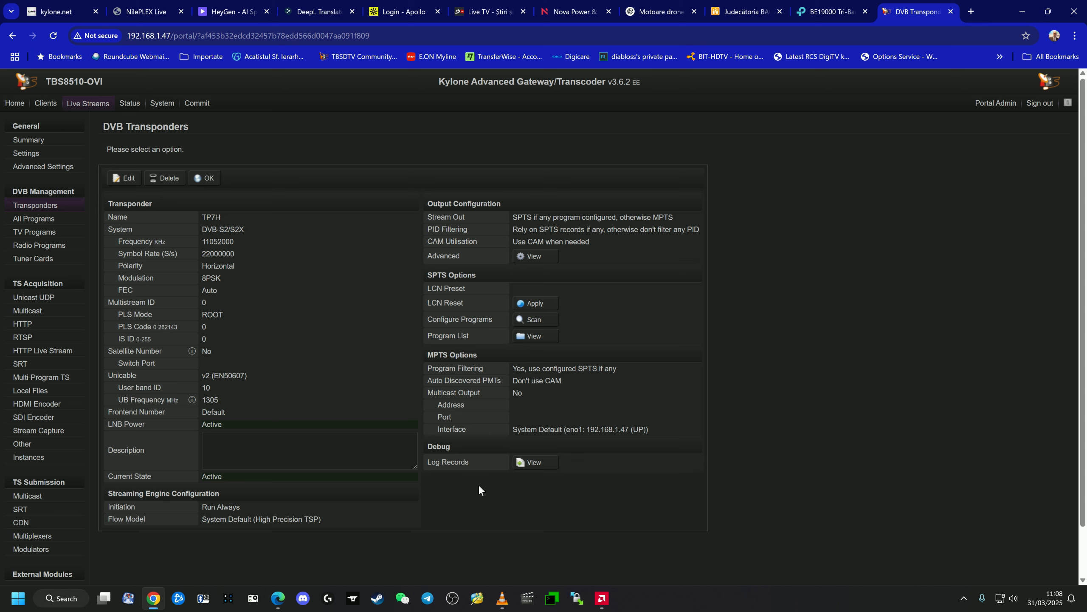
click(278, 605)
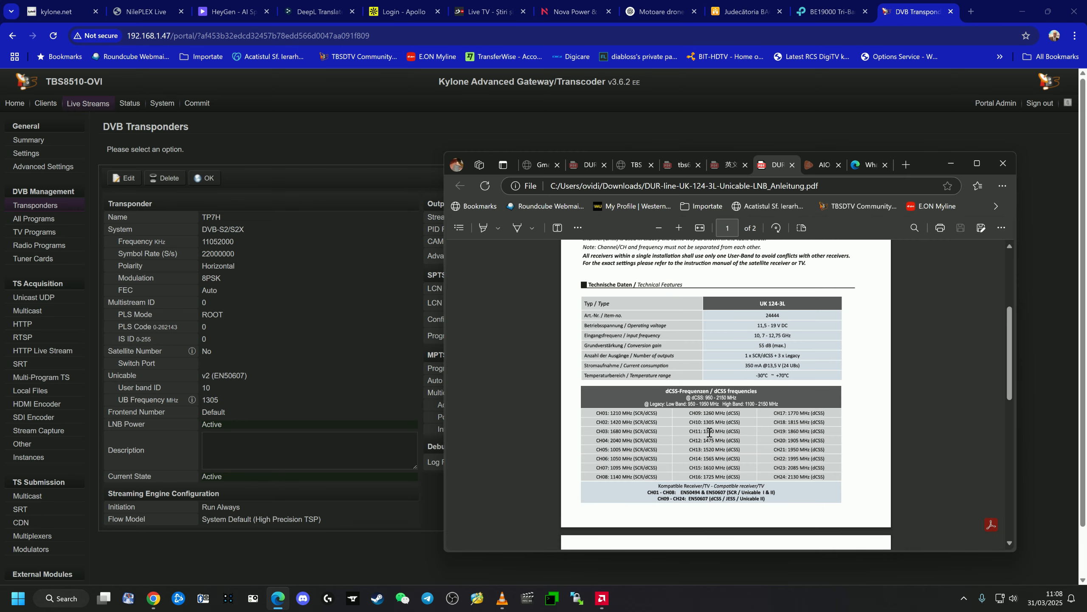
drag(690, 422, 744, 422)
click(367, 542)
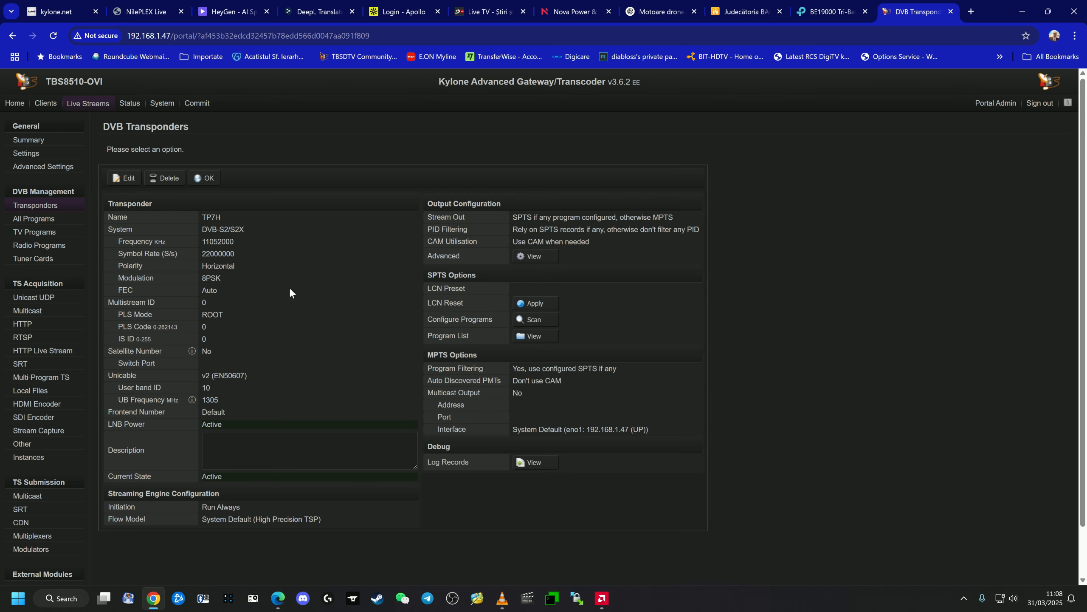
- Review the list of TV and radio programs on transponder TP7H, and return to the configuration summary
click(533, 337)
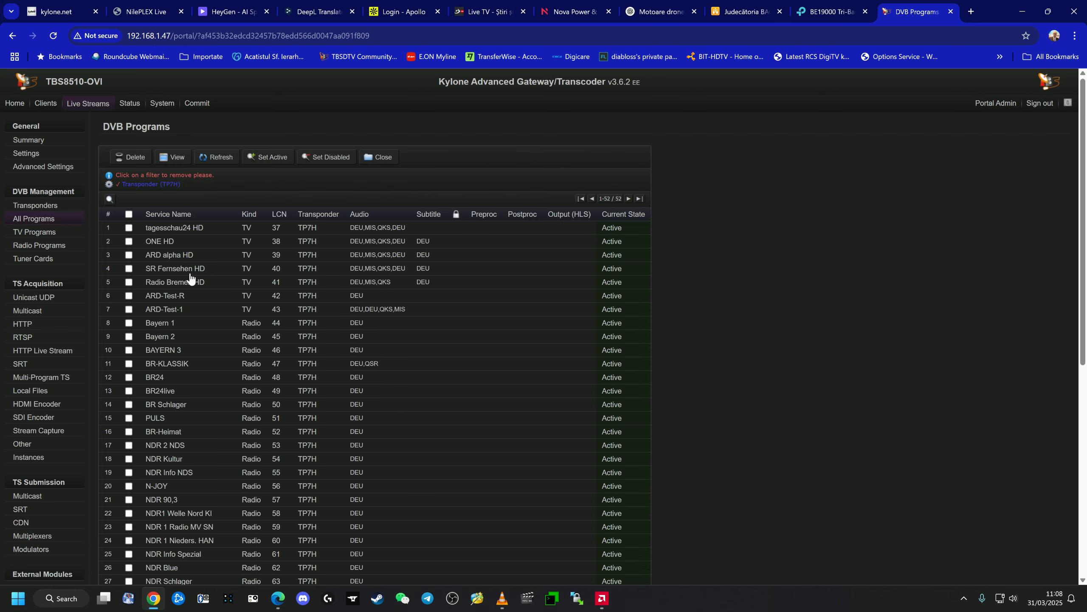
scroll(215, 357, down, 7)
scroll(215, 357, up, 7)
scroll(215, 357, down, 7)
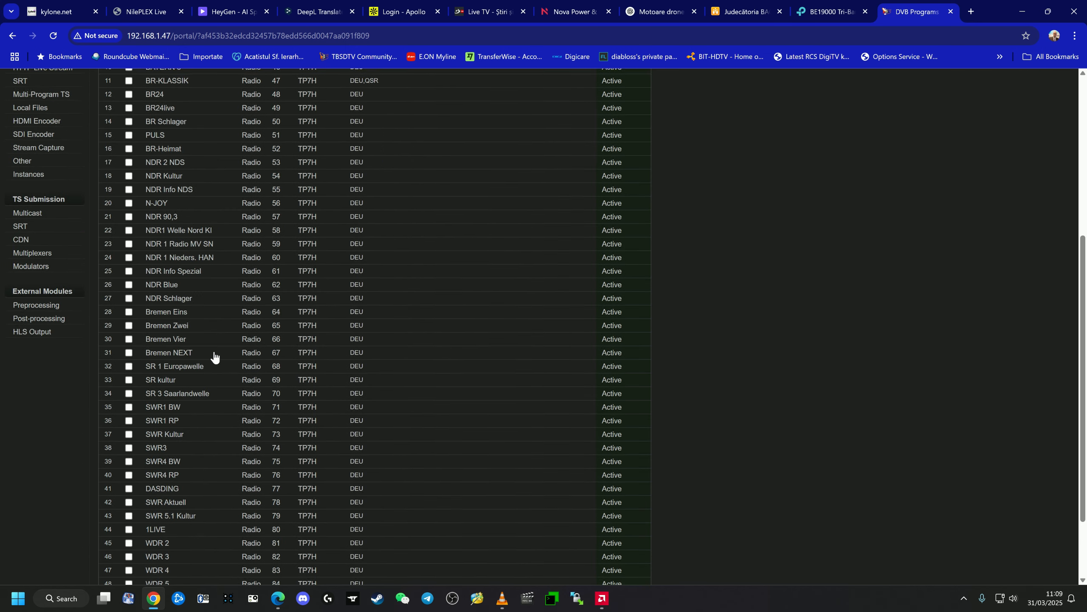
scroll(215, 357, up, 7)
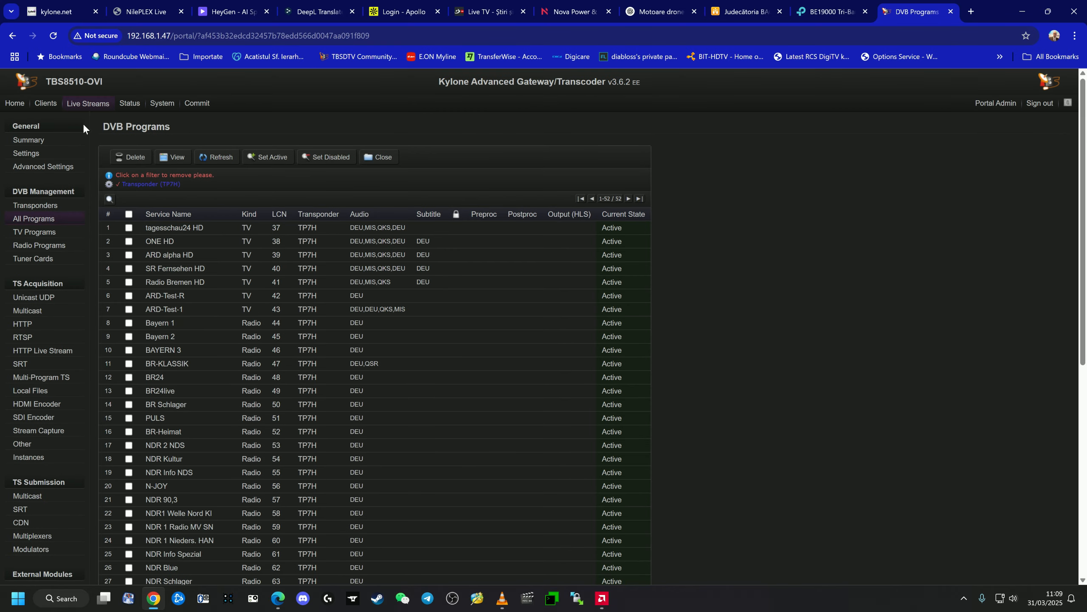
click(81, 104)
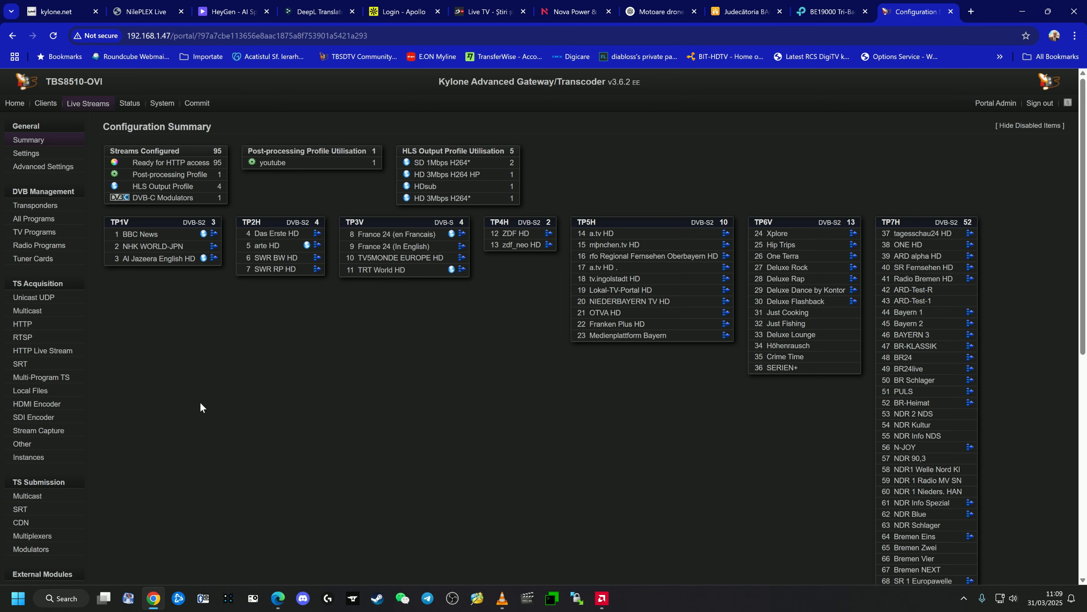
- Open a blank record form for a non-TS or other-protocol stream, review its fields, and cancel it
click(24, 448)
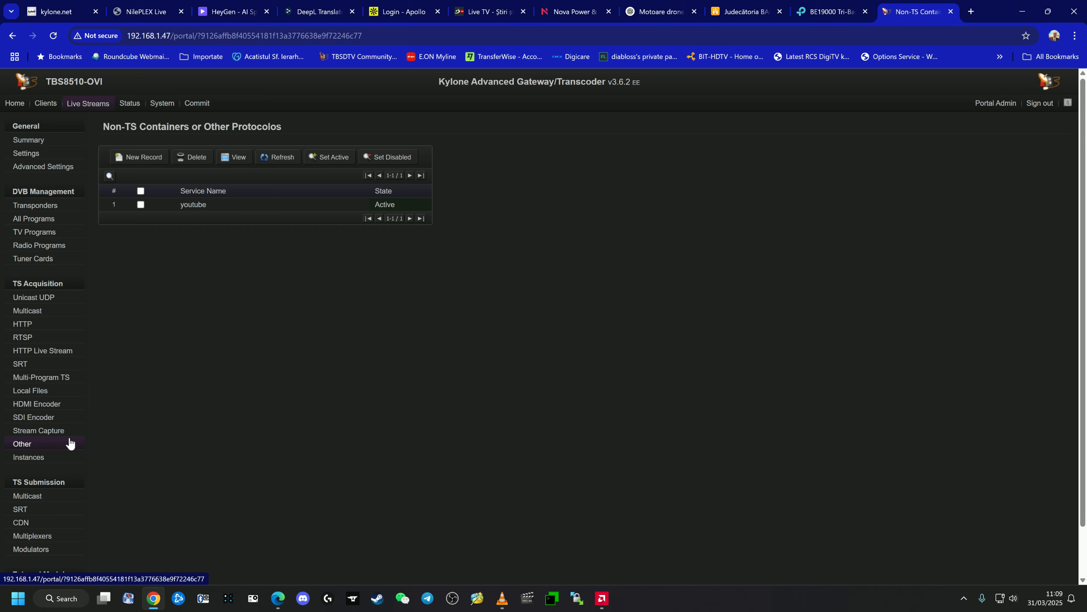
click(132, 162)
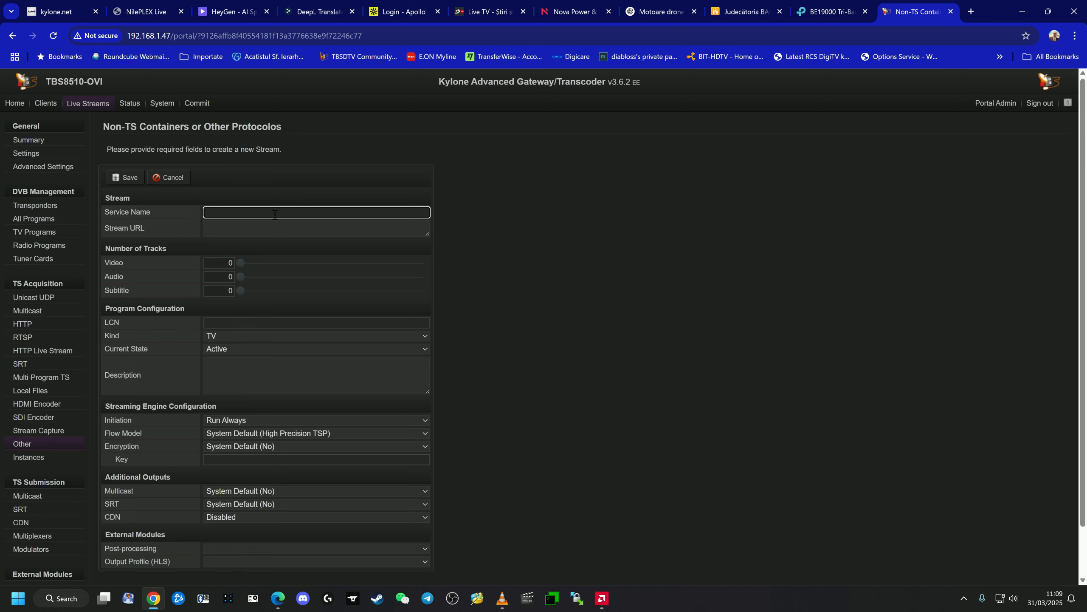
click(579, 213)
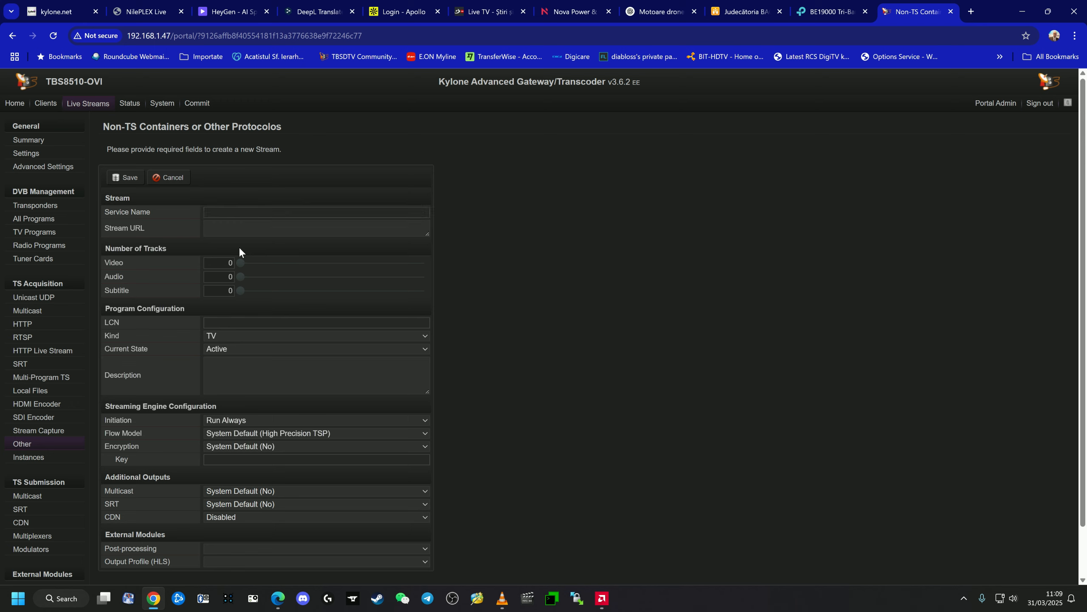
click(210, 226)
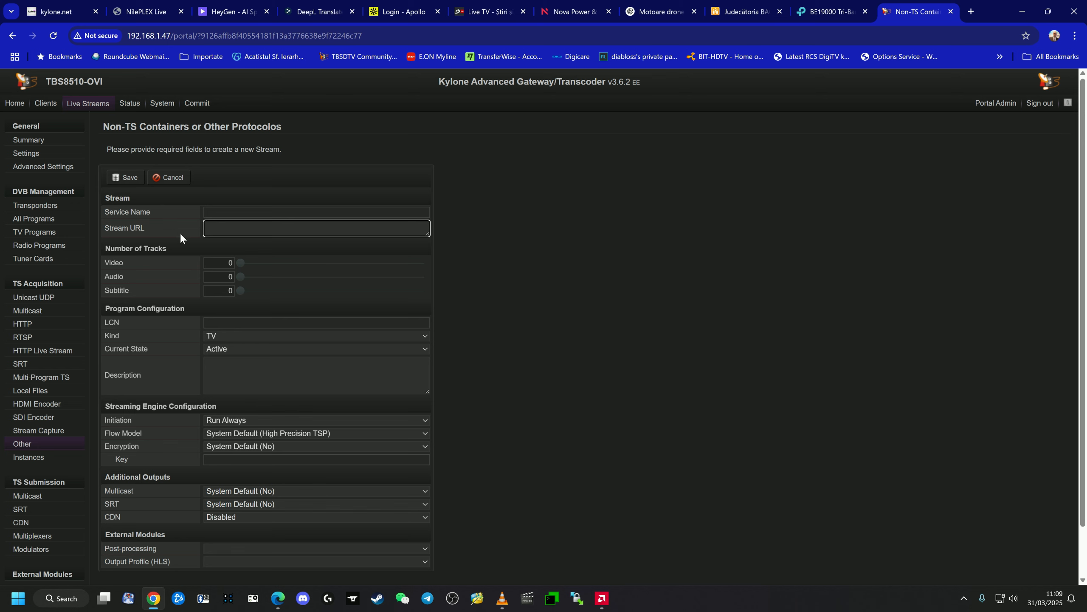
scroll(245, 441, down, 1)
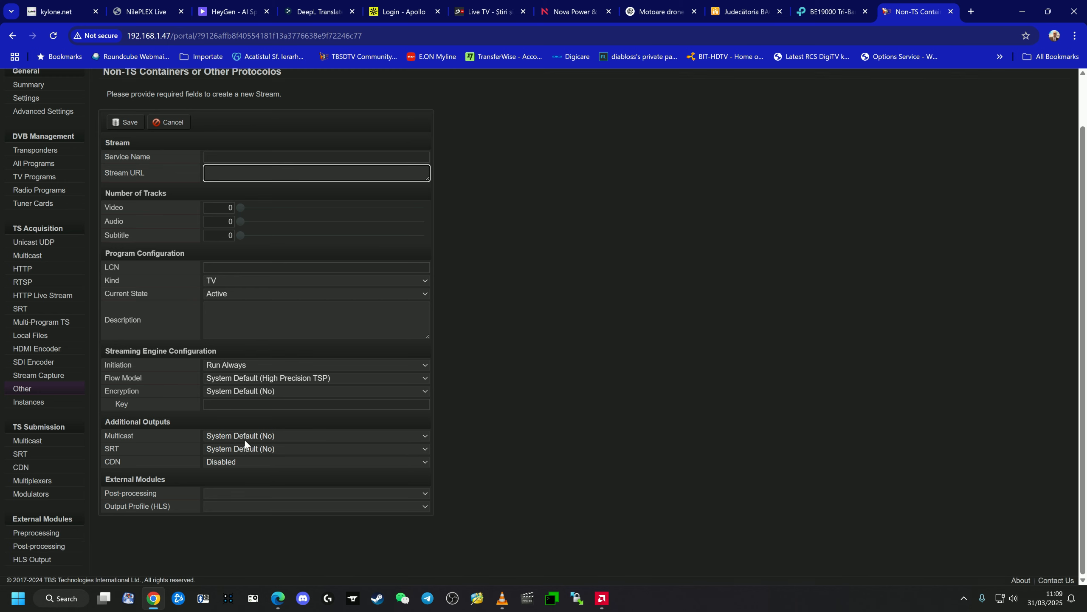
scroll(263, 235, up, 1)
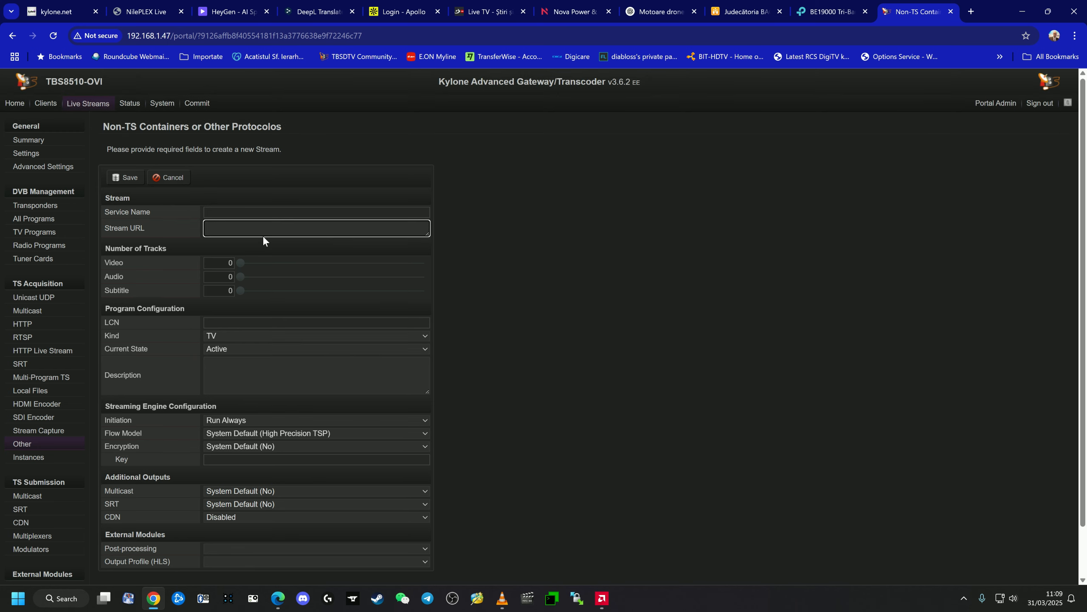
click(174, 179)
- Inspect the youtube stream record and its linked post-processing profile, and return to the configuration summary
click(201, 205)
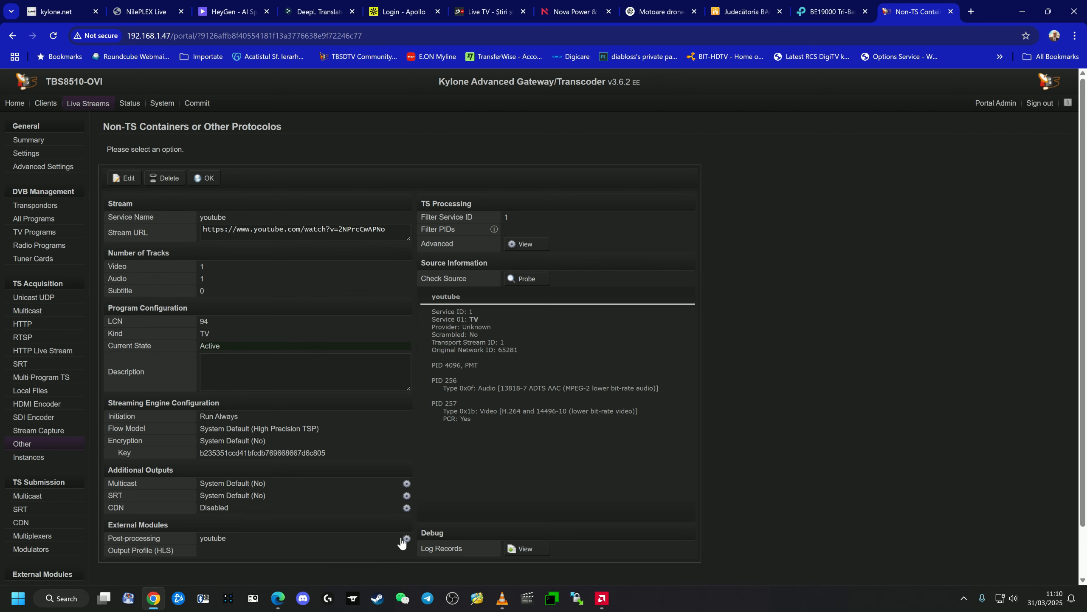
scroll(401, 514, down, 2)
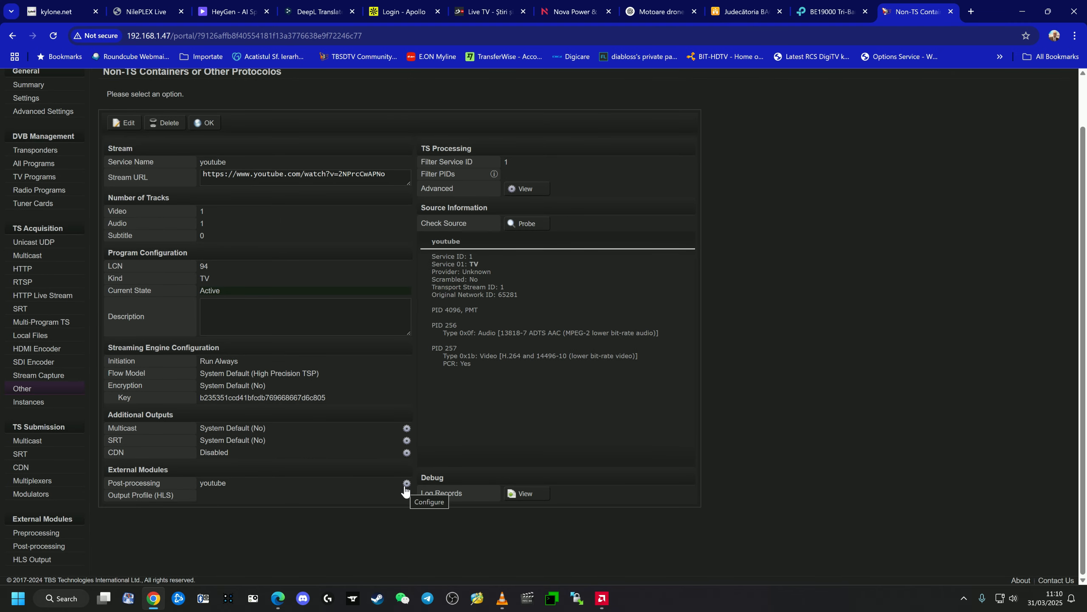
click(214, 484)
scroll(276, 348, down, 5)
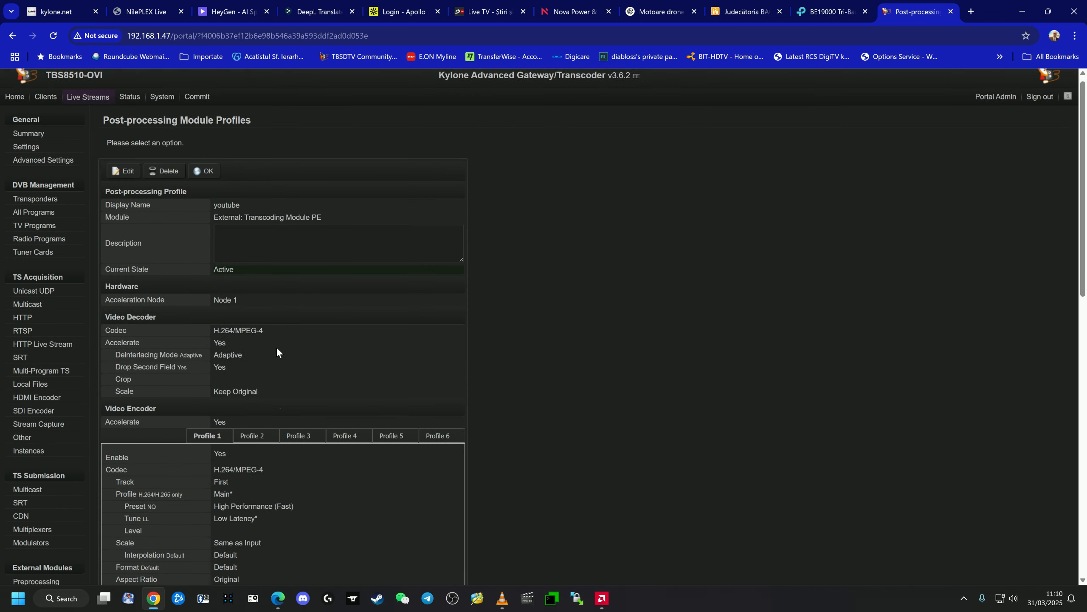
scroll(276, 347, up, 5)
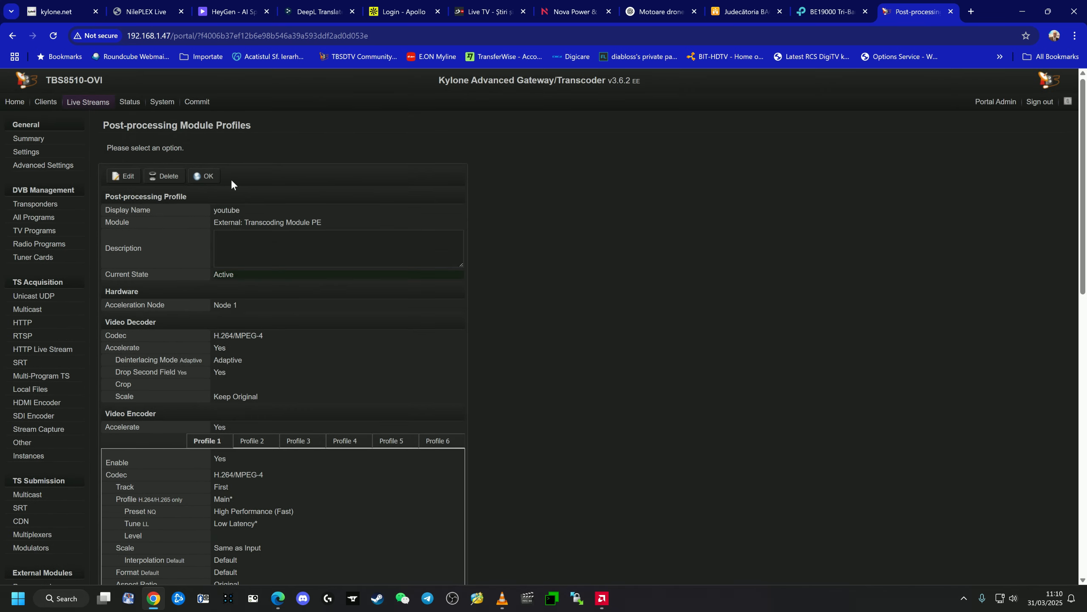
click(98, 108)
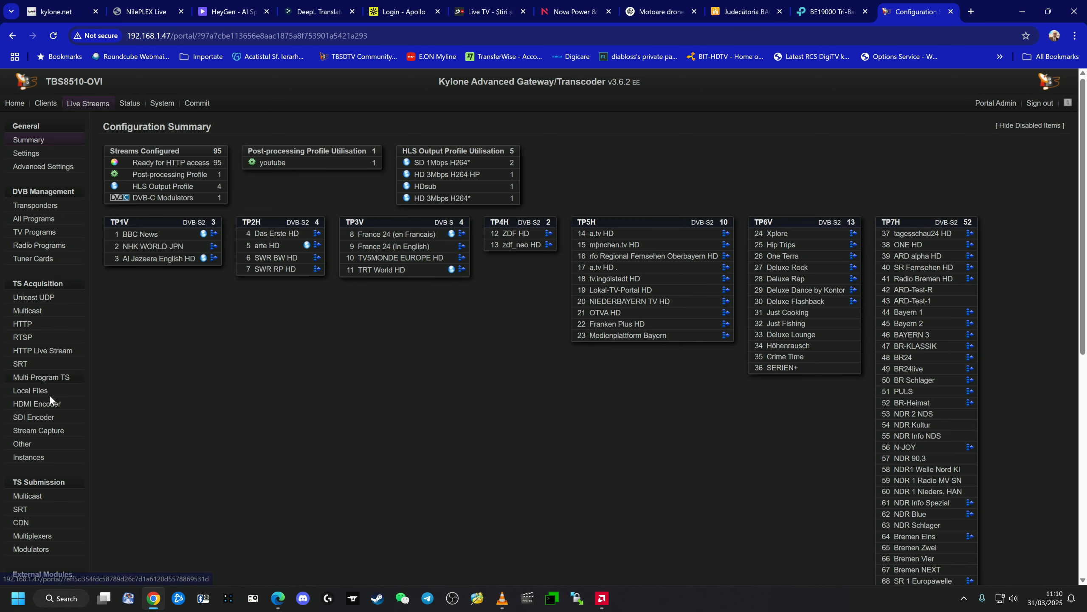
- Reopen the youtube record among the non-TS sources, check its stream URL and track settings, and close it
click(21, 448)
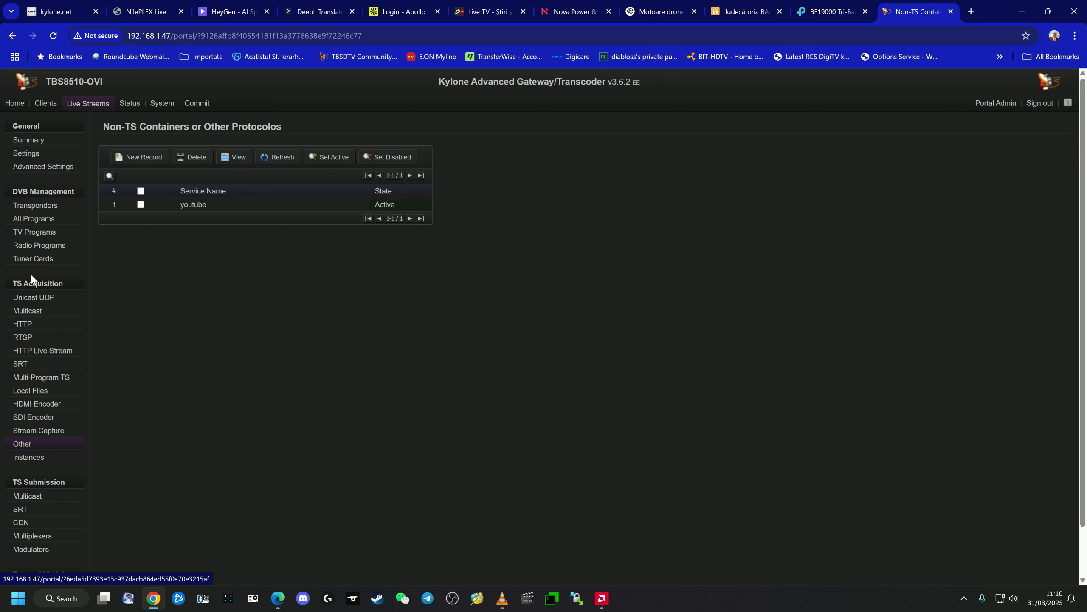
click(193, 205)
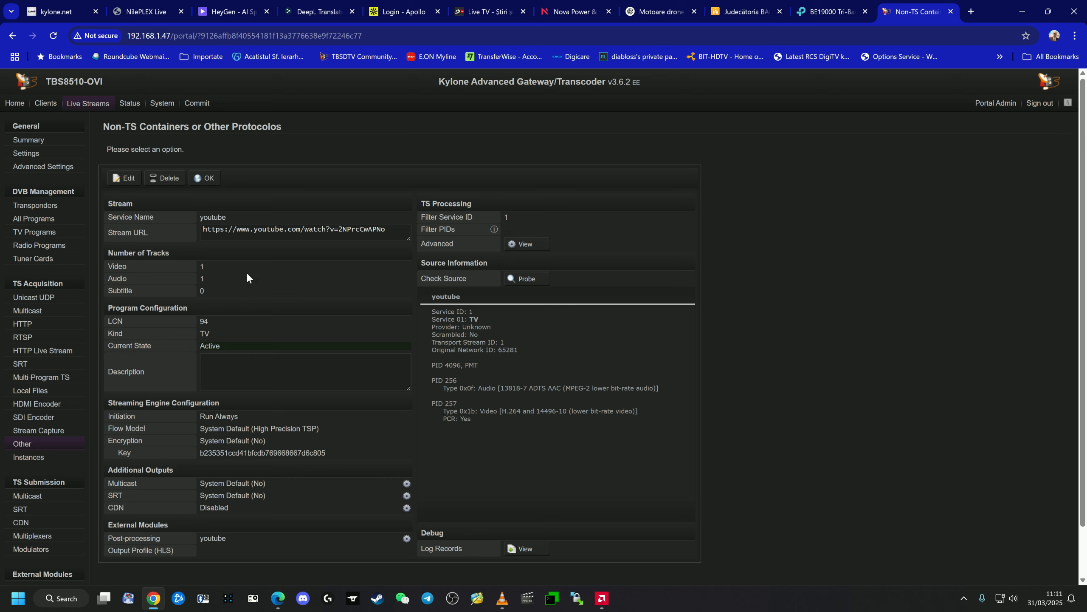
click(209, 178)
- Commit the configuration with Restart Streaming Engine and open the streaming engine dashboard
click(198, 103)
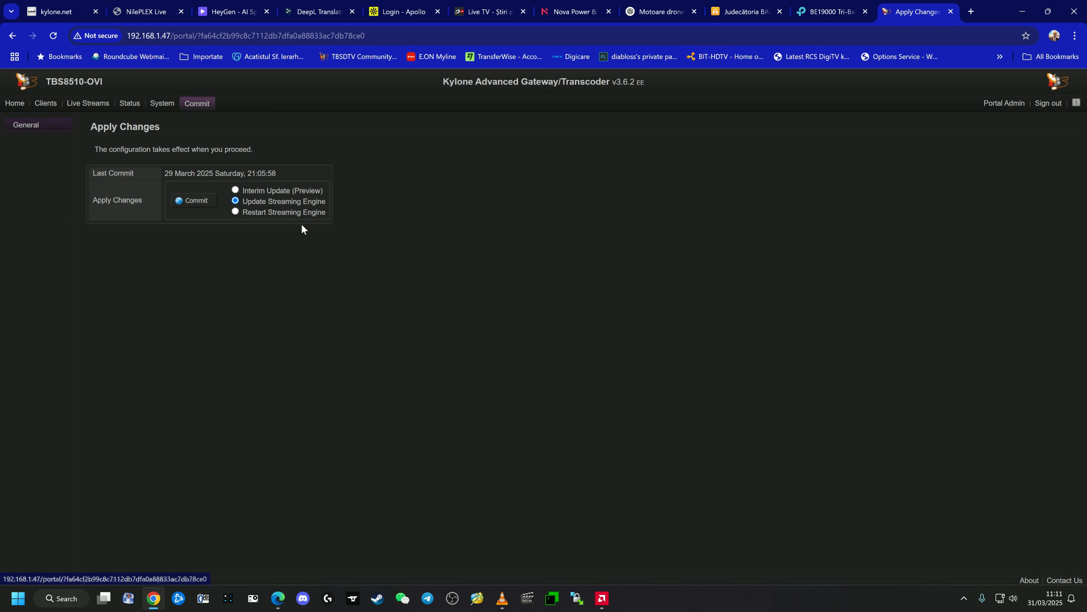
click(197, 201)
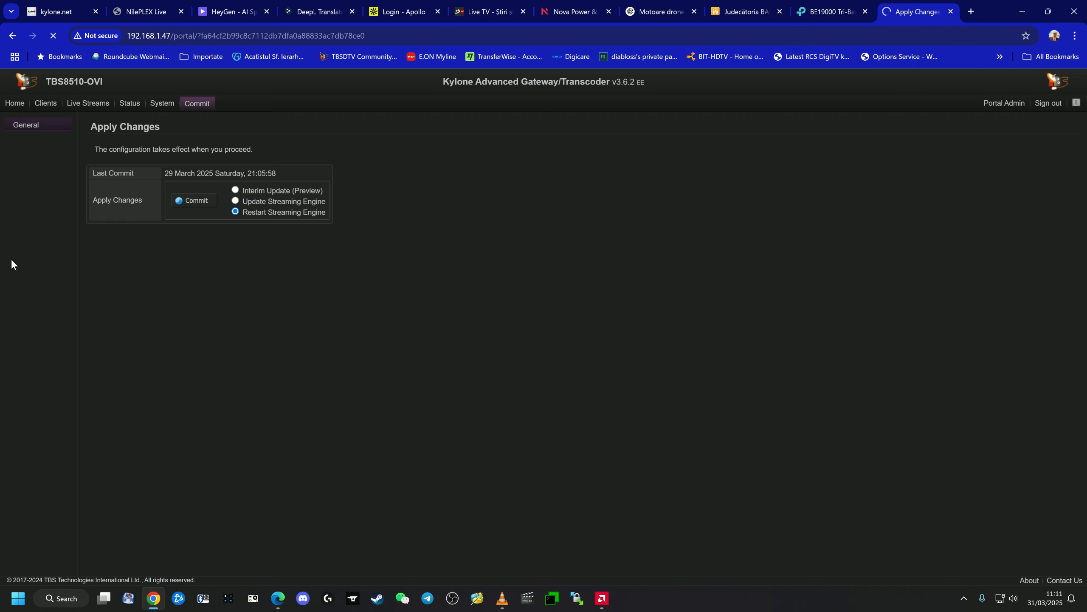
click(129, 107)
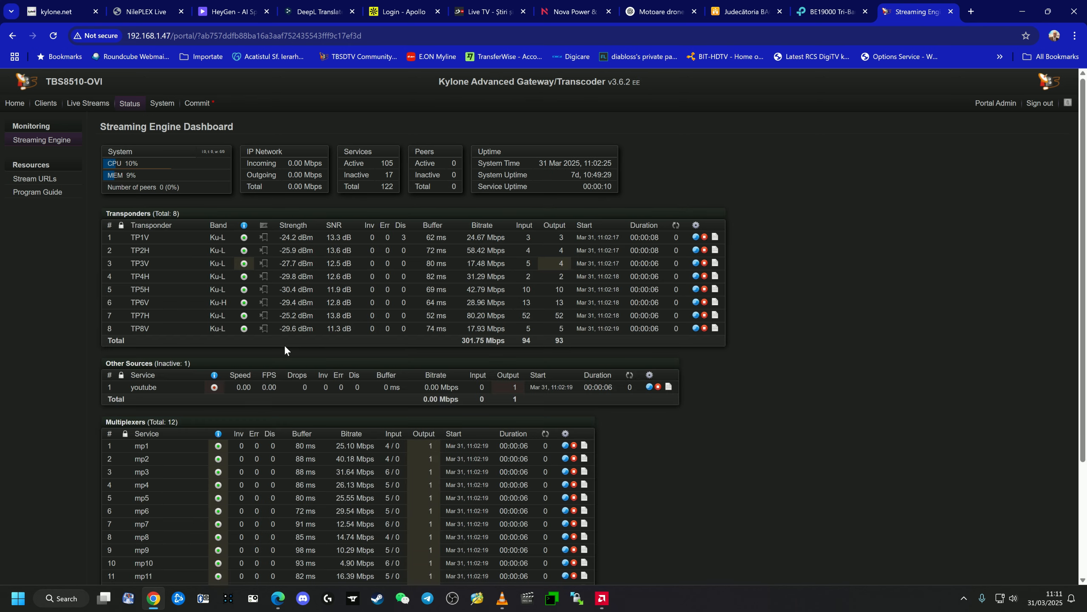
- Examine the status of the transponders, youtube source, multiplexers, DVB-C modulators and HLS outputs on the dashboard
scroll(261, 277, down, 3)
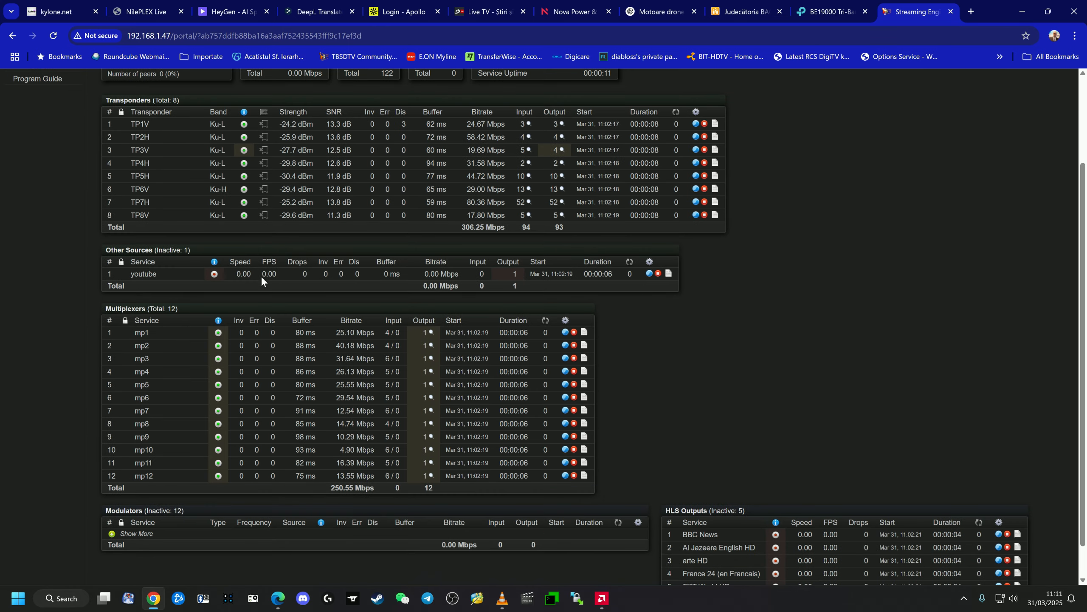
scroll(218, 424, down, 6)
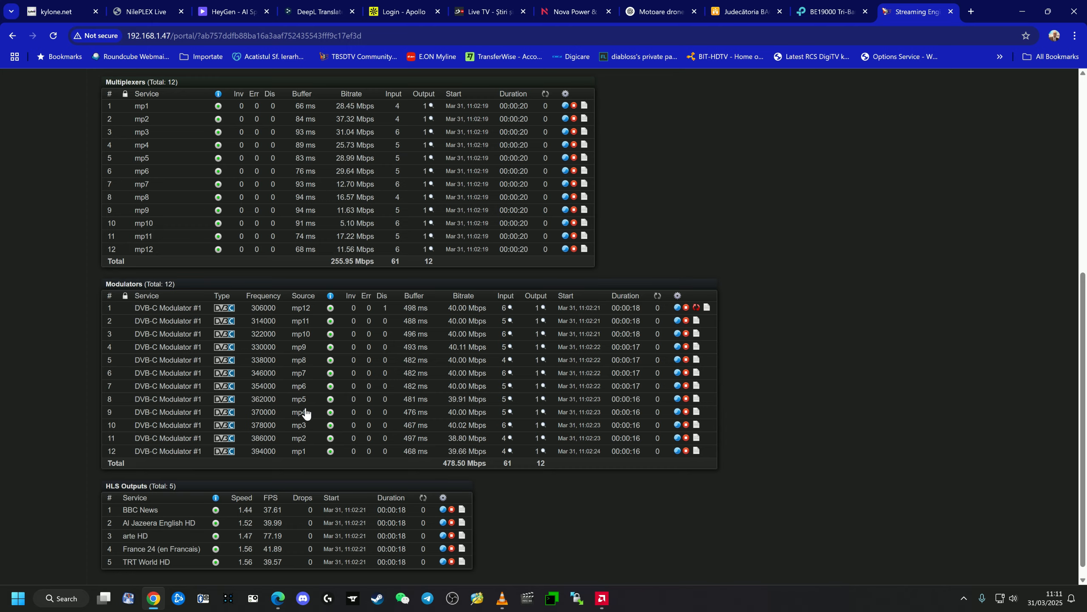
scroll(306, 413, up, 2)
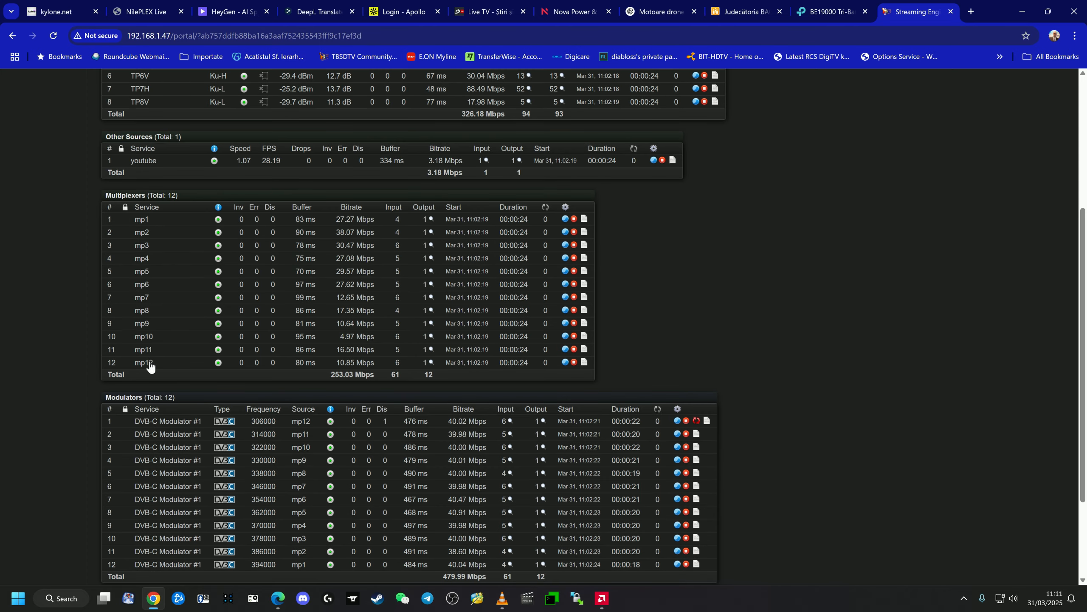
scroll(178, 493, up, 3)
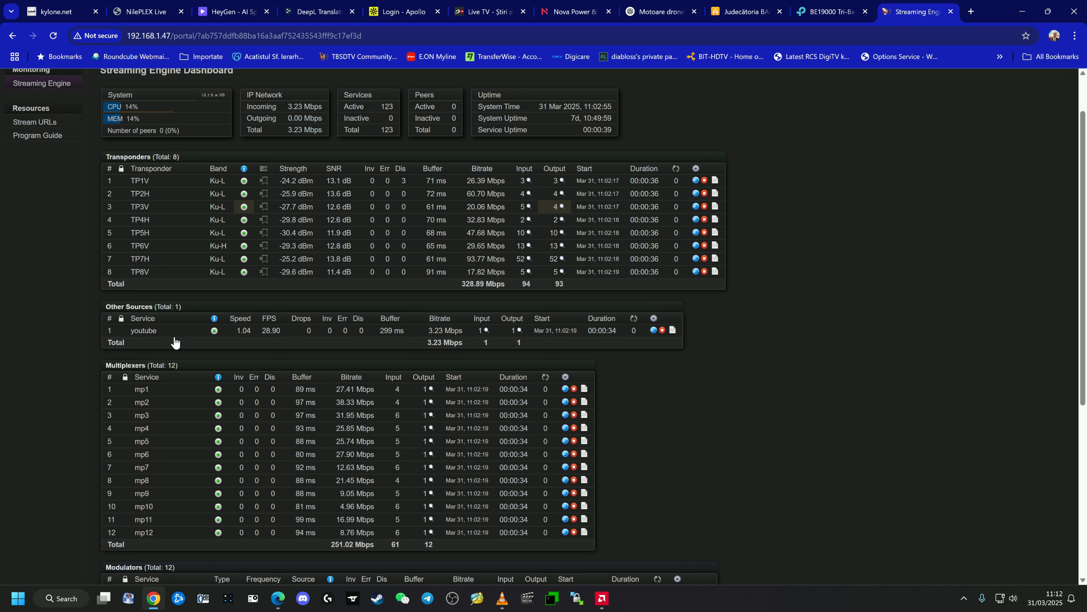
- Switch to VLC media player, move its window clear of the dashboard's source names, and return to Chrome
click(504, 598)
drag(466, 90, 729, 129)
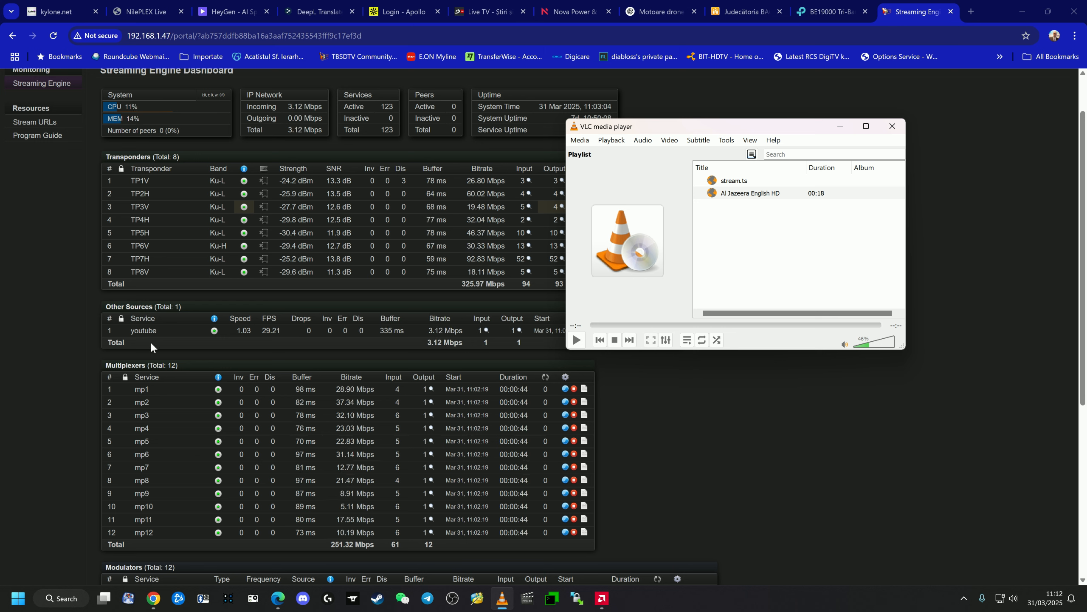
click(46, 343)
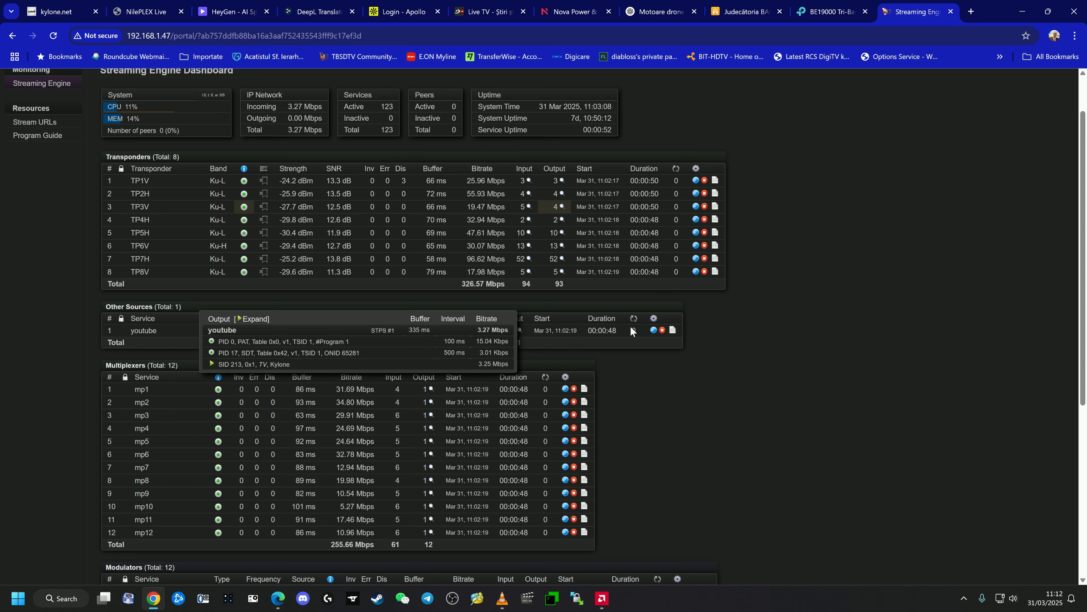
scroll(195, 256, up, 2)
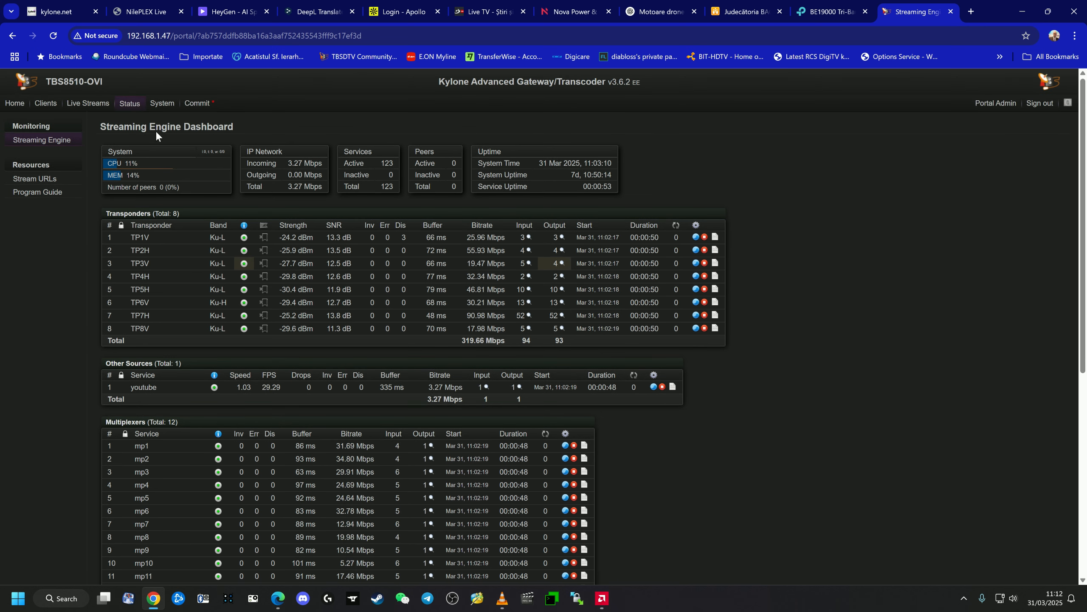
click(128, 104)
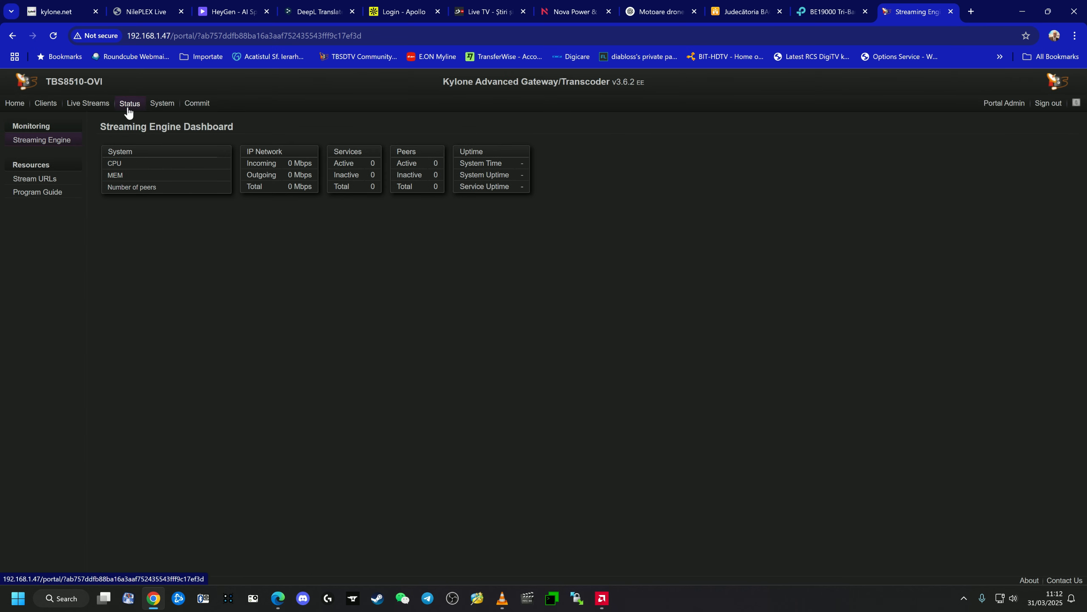
click(34, 181)
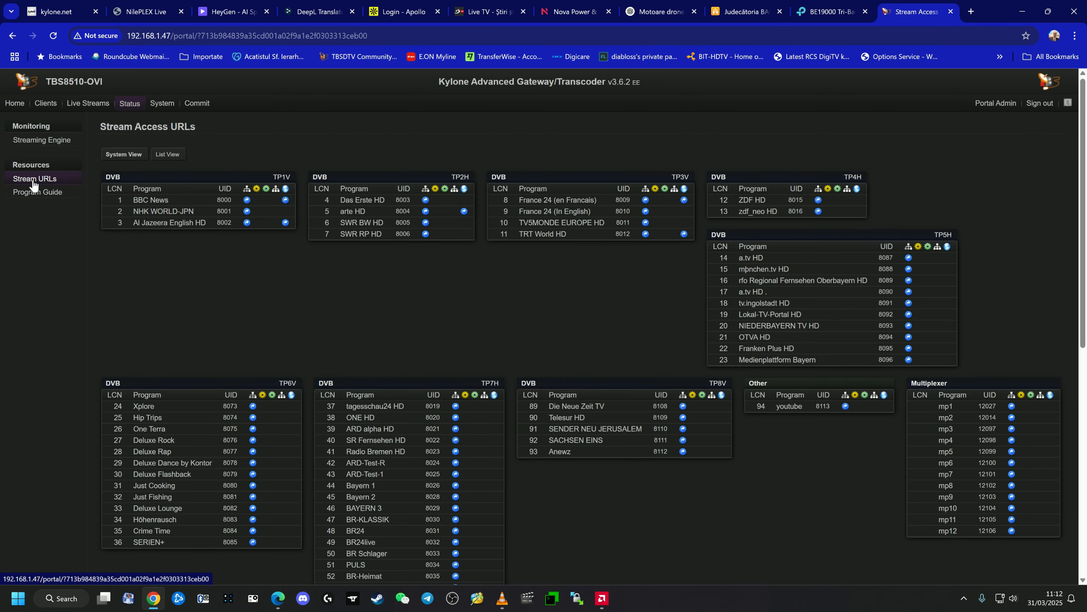
click(169, 154)
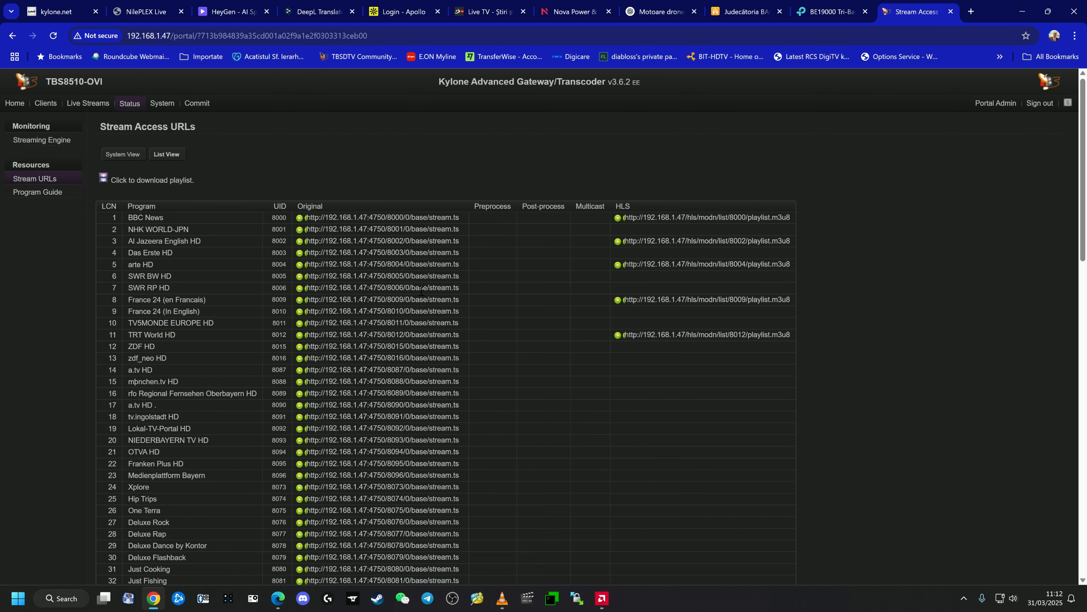
scroll(422, 291, down, 15)
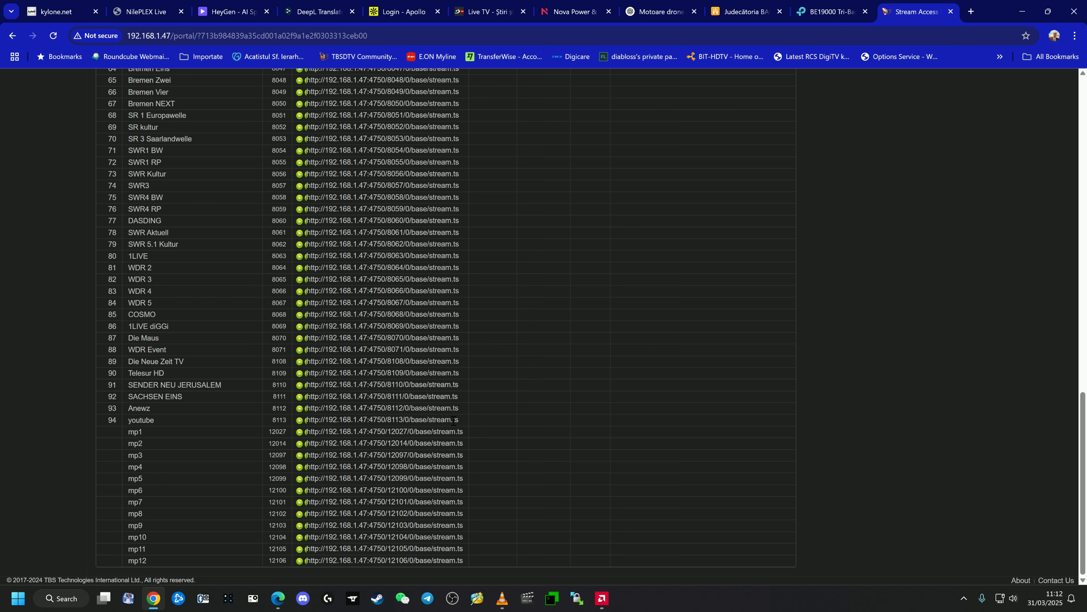
drag(466, 427, 306, 422)
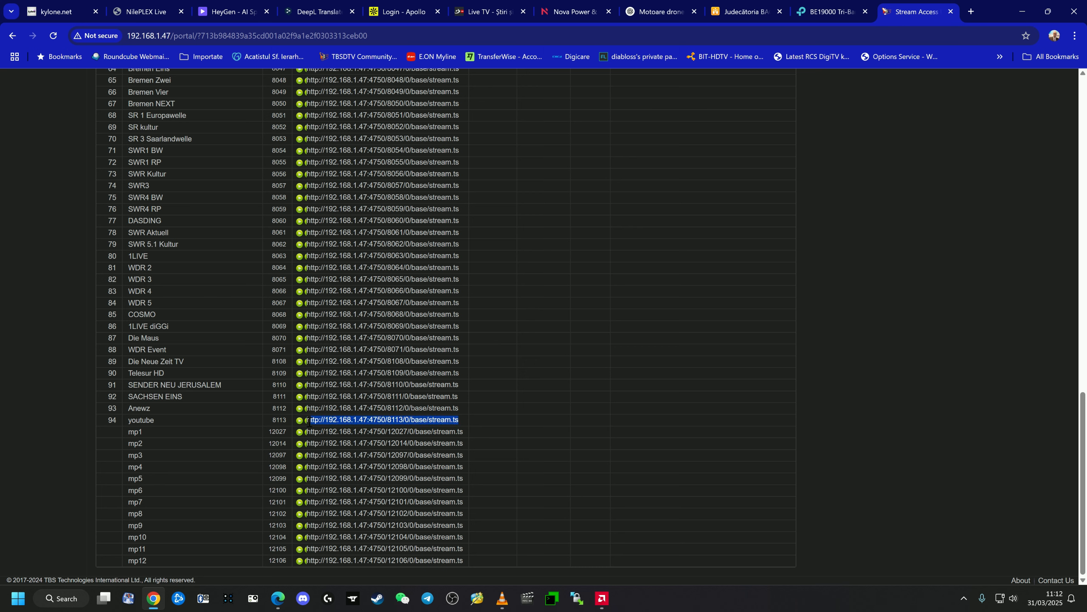
right_click(321, 419)
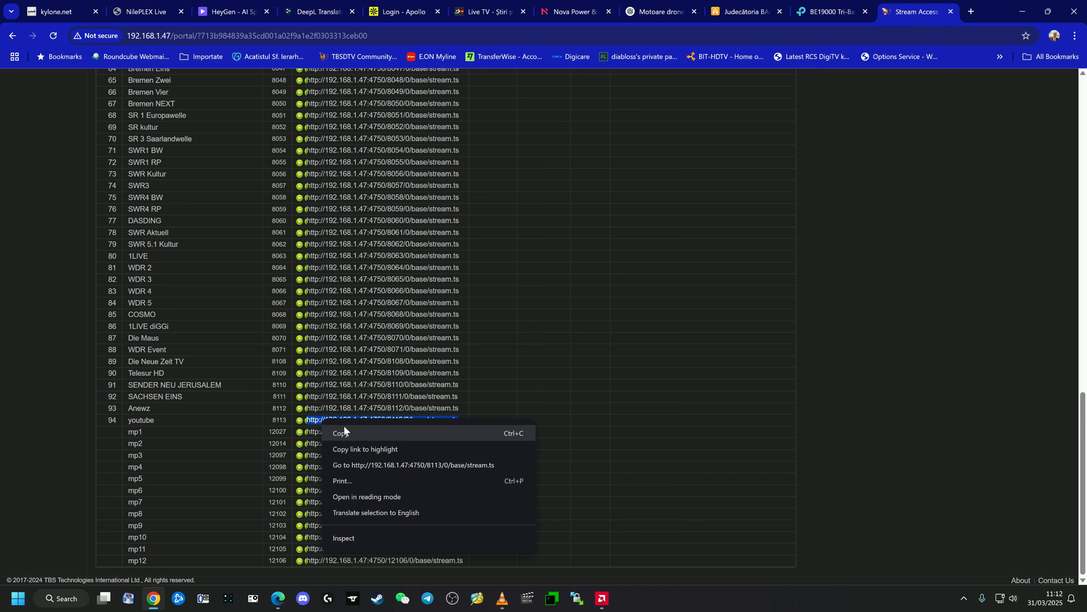
click(343, 430)
mouse_move(501, 607)
click(531, 483)
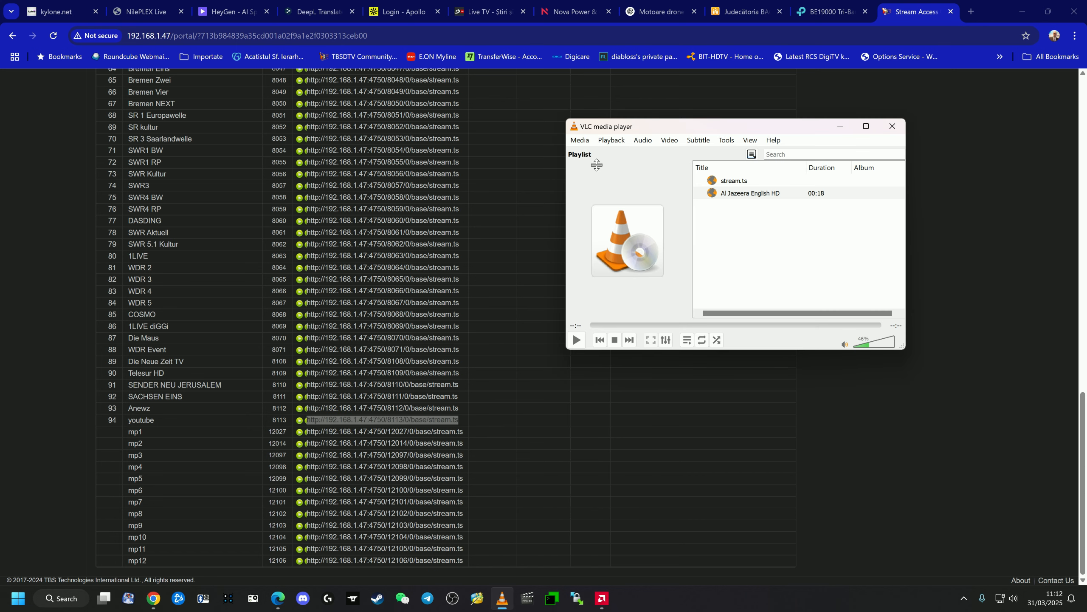
click(580, 140)
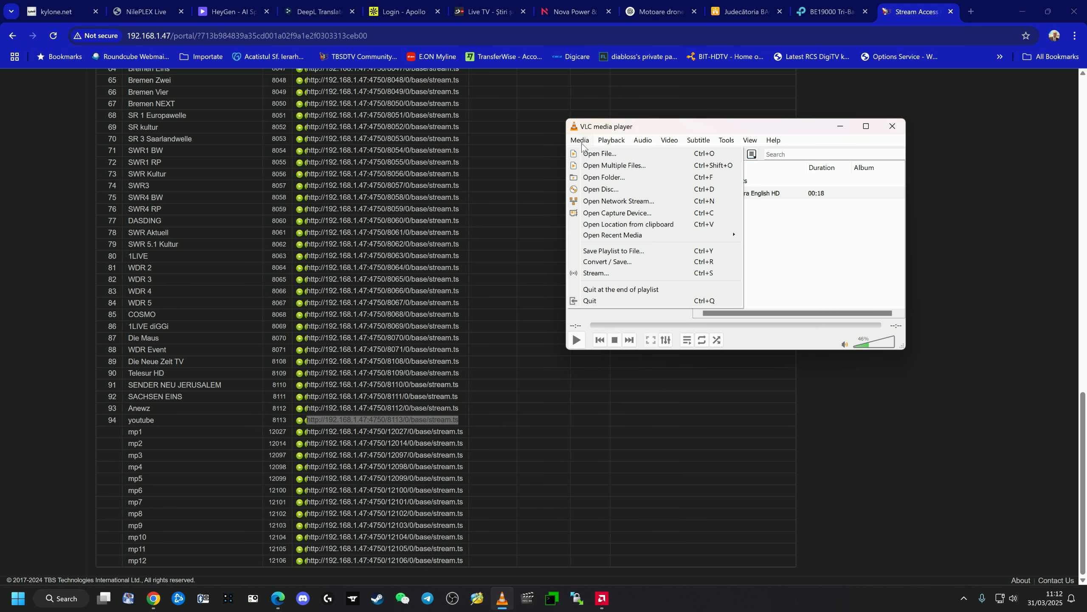
click(621, 200)
right_click(599, 165)
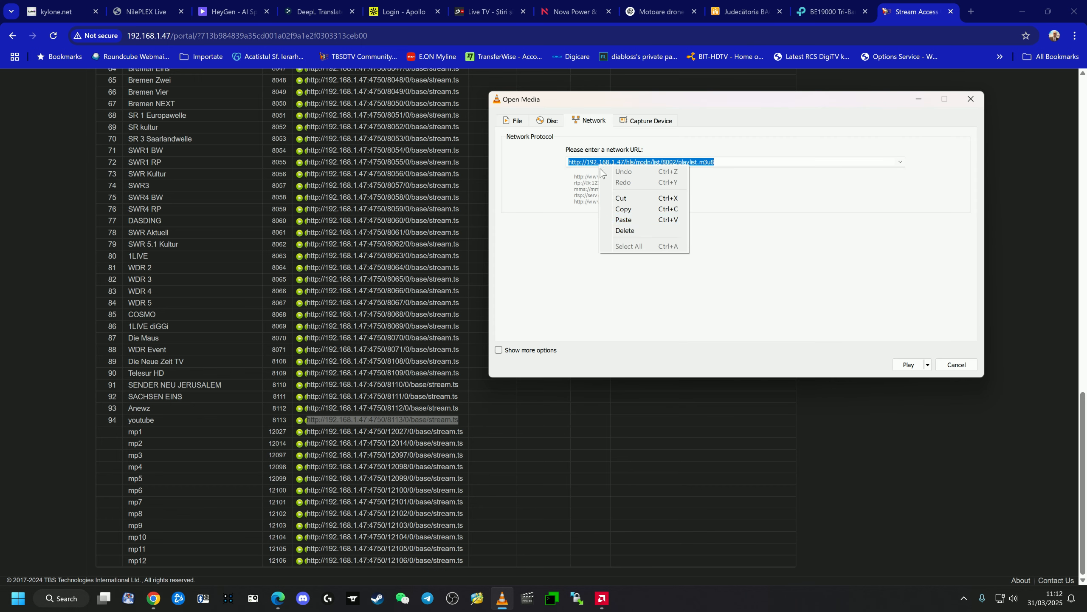
click(632, 220)
click(909, 365)
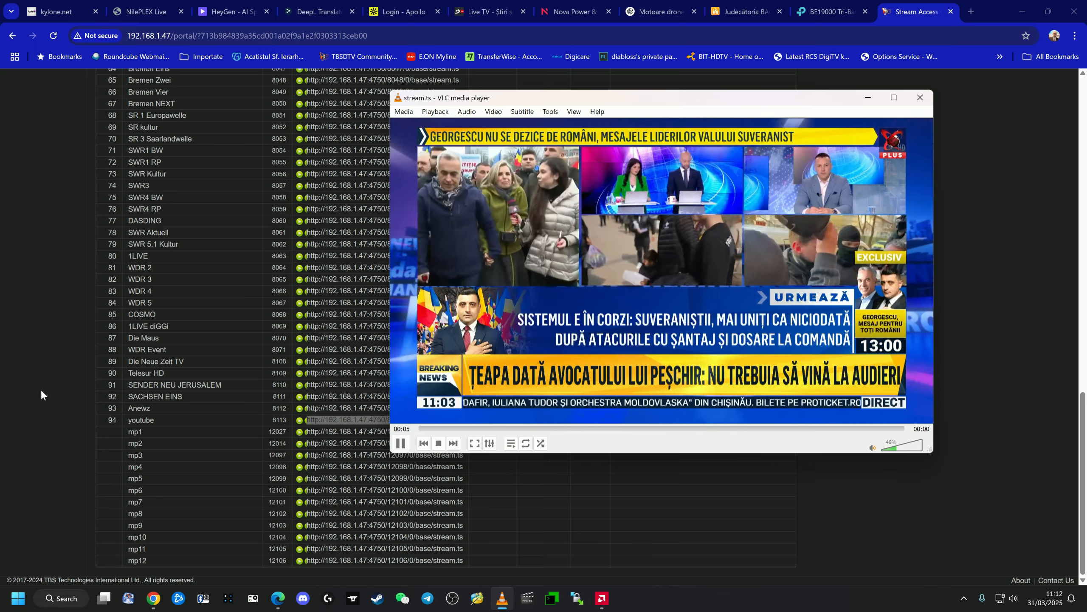
- Return to Chrome, open the youtube source among the Other live stream acquisitions, and highlight its stream URL
click(103, 377)
scroll(101, 372, up, 15)
scroll(101, 372, up, 3)
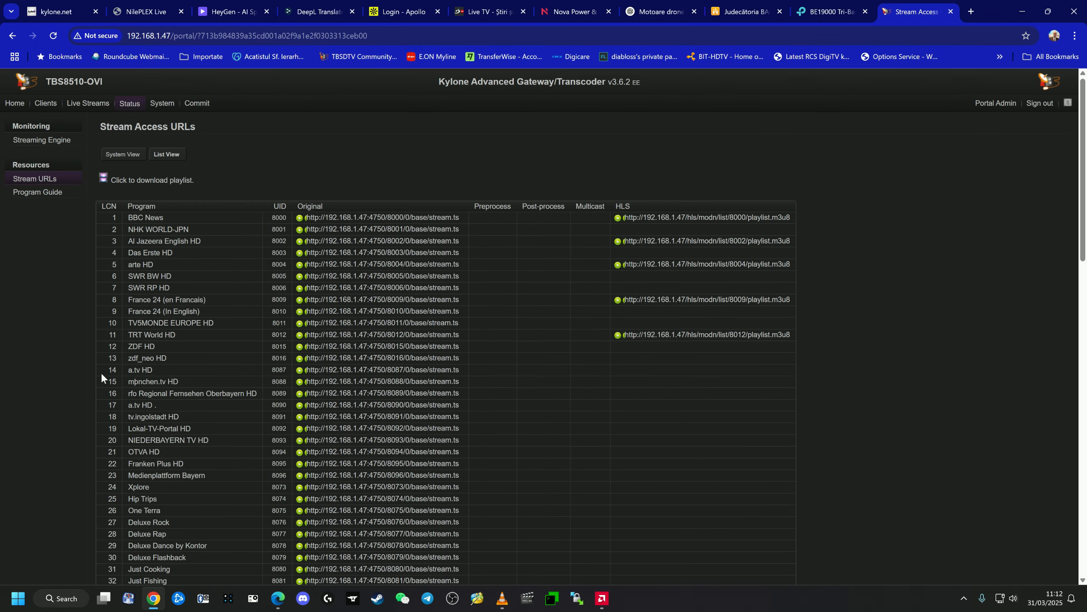
click(88, 104)
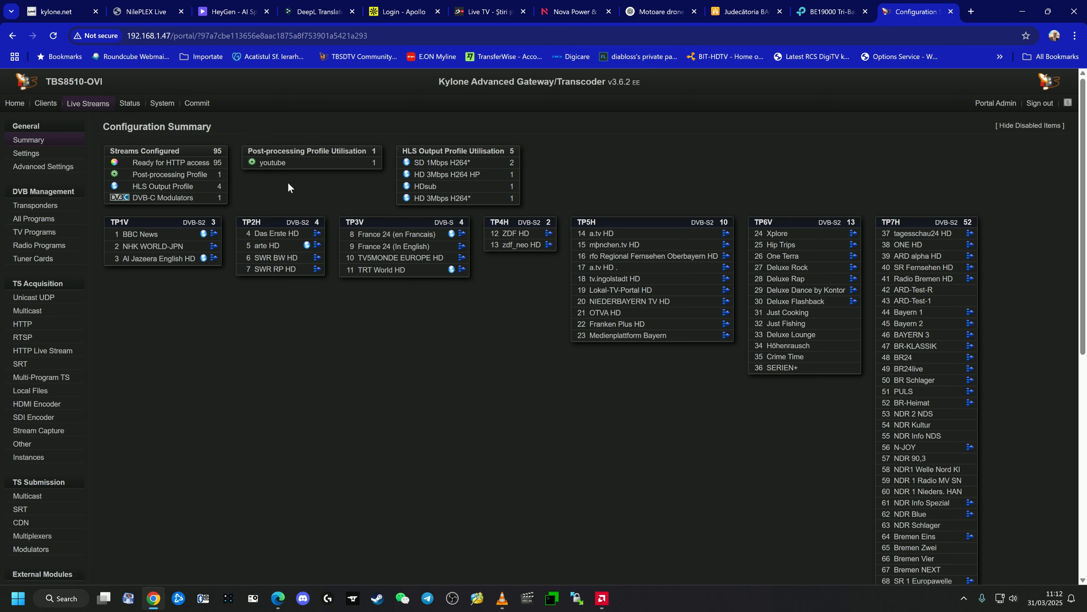
click(21, 443)
click(195, 210)
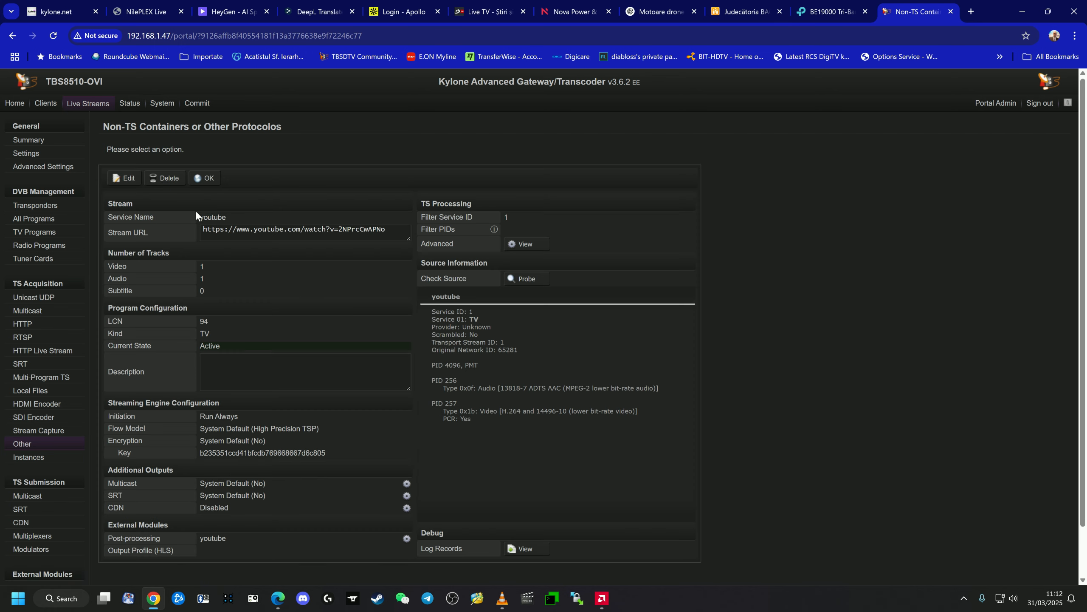
drag(202, 231, 388, 232)
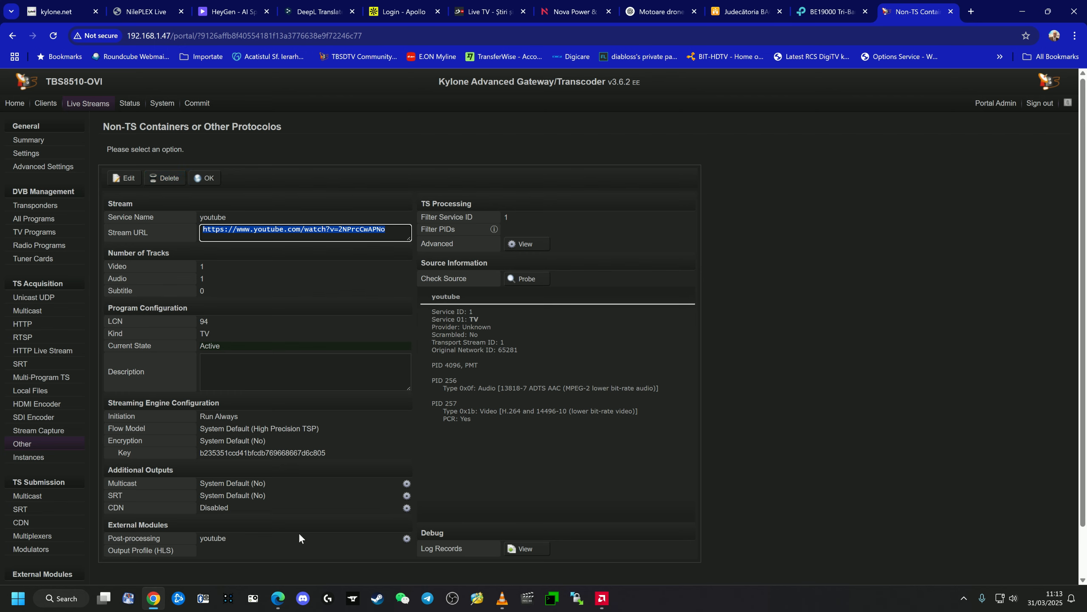
- Switch to VLC, show the playlist beside the playing stream, move the window clear of the source's stream URL, and return to Chrome
click(502, 598)
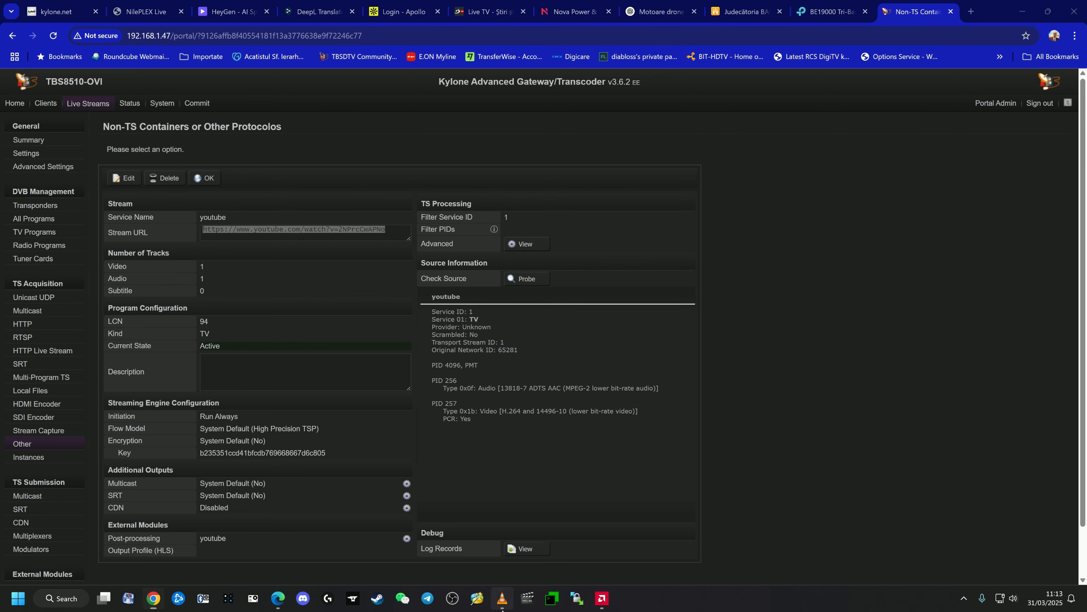
click(511, 443)
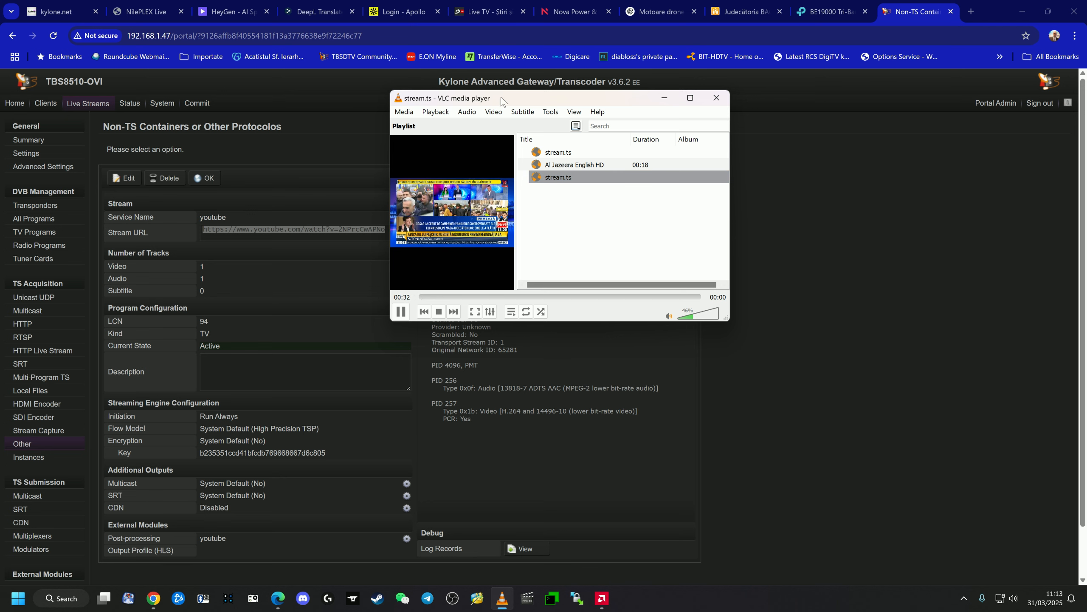
drag(504, 98, 679, 134)
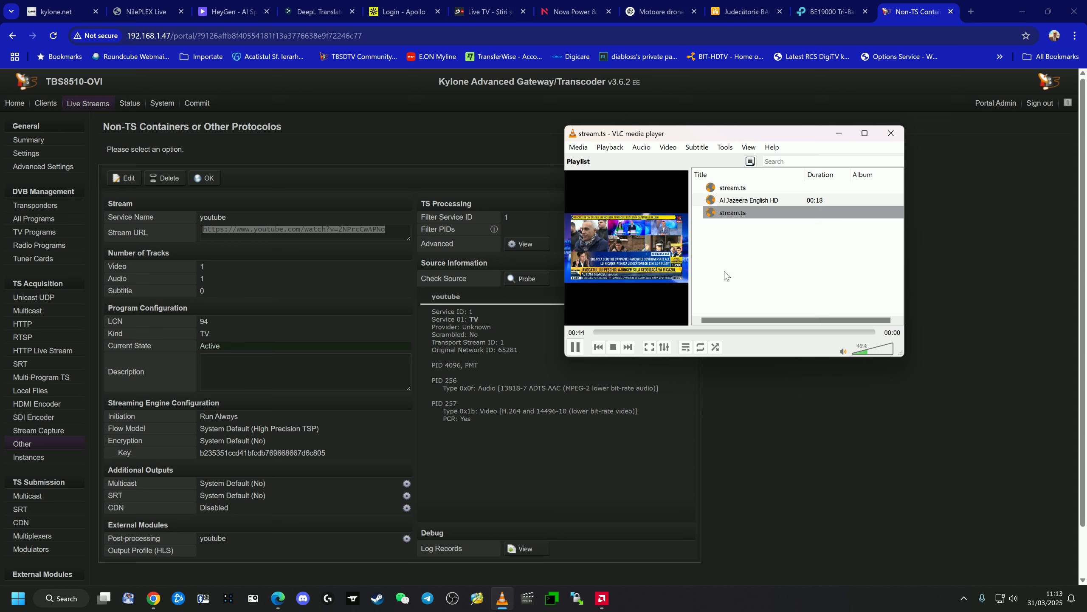
click(724, 397)
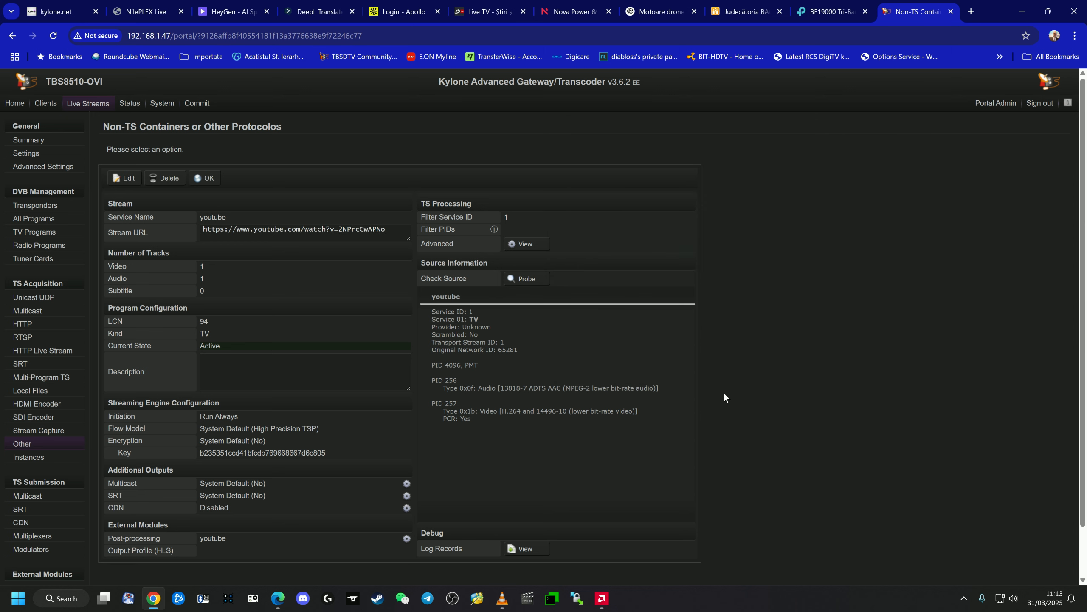